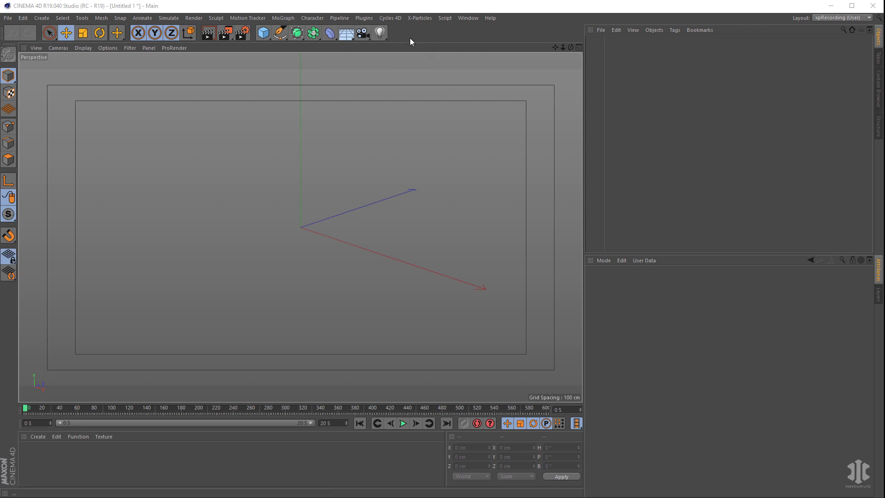
Create an X-Particles system and hide its icon in the viewport.
{"action": "left_click", "coordinate": [422, 17]}
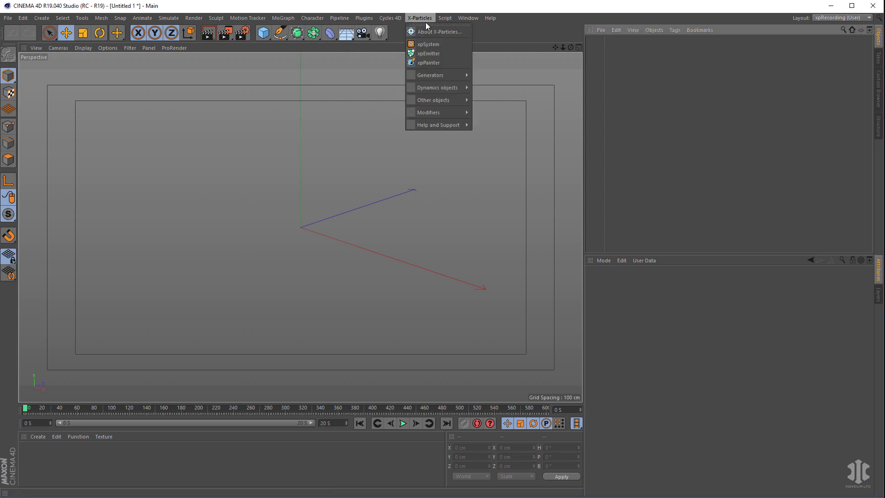
{"action": "left_click", "coordinate": [436, 44]}
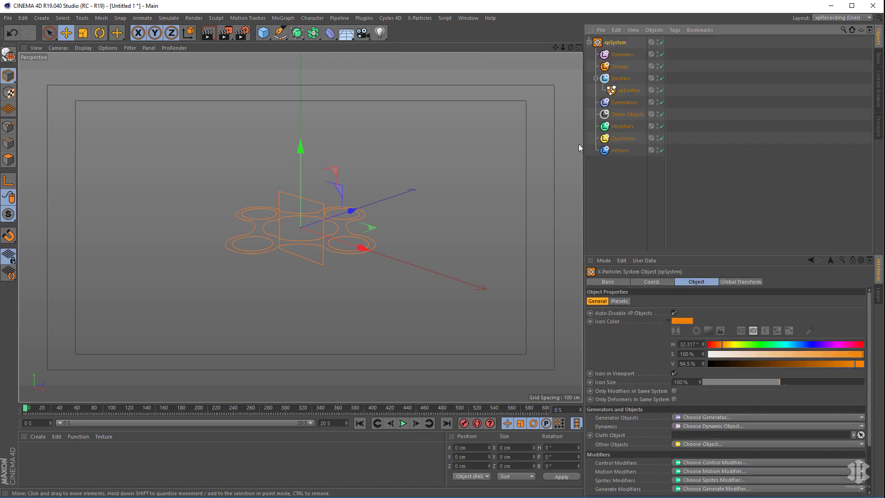
{"action": "left_click", "coordinate": [676, 373]}
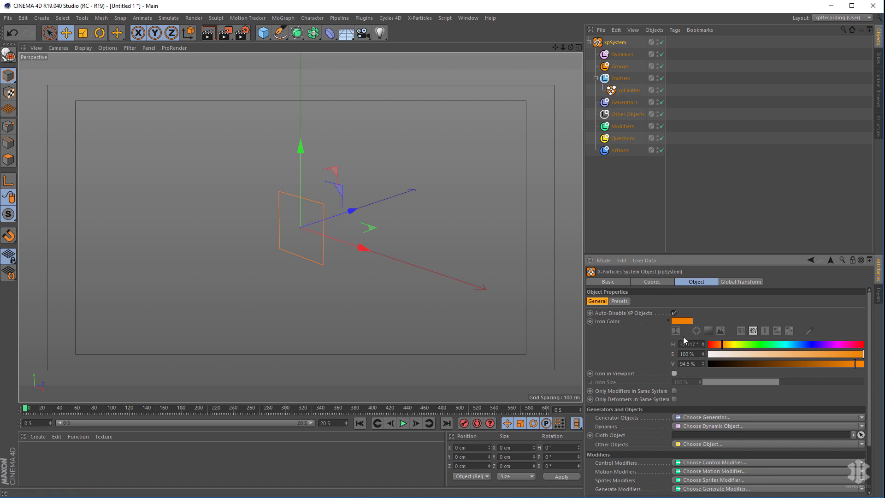
Set the icon colours of both xpSystem and xpEmitter to near-white with 0% saturation.
{"action": "left_click", "coordinate": [712, 359]}
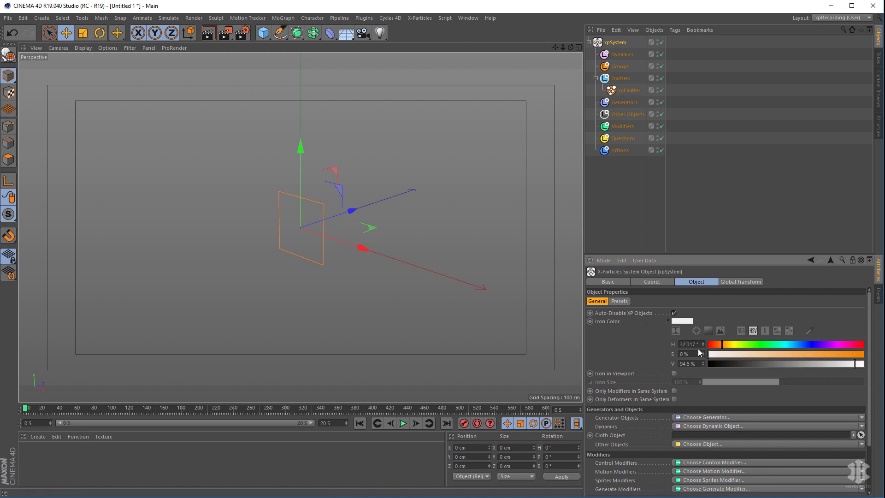
{"action": "left_click", "coordinate": [634, 92]}
{"action": "left_click", "coordinate": [835, 282]}
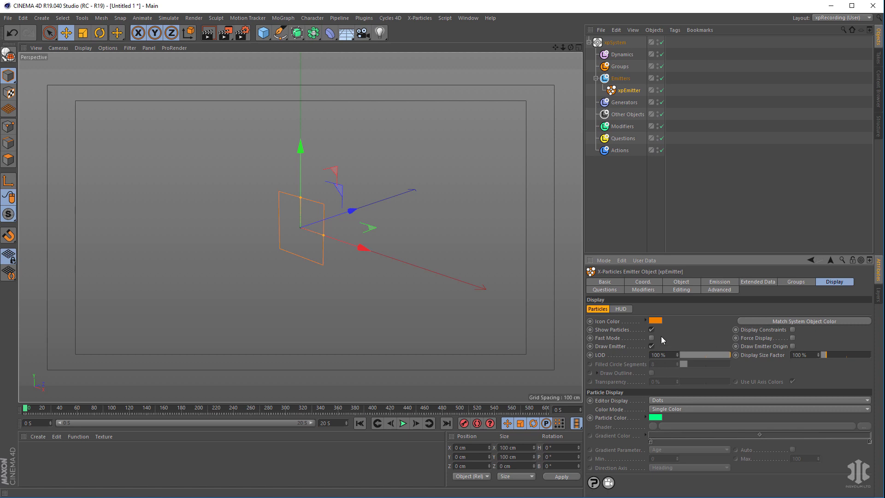
{"action": "left_click", "coordinate": [645, 320]}
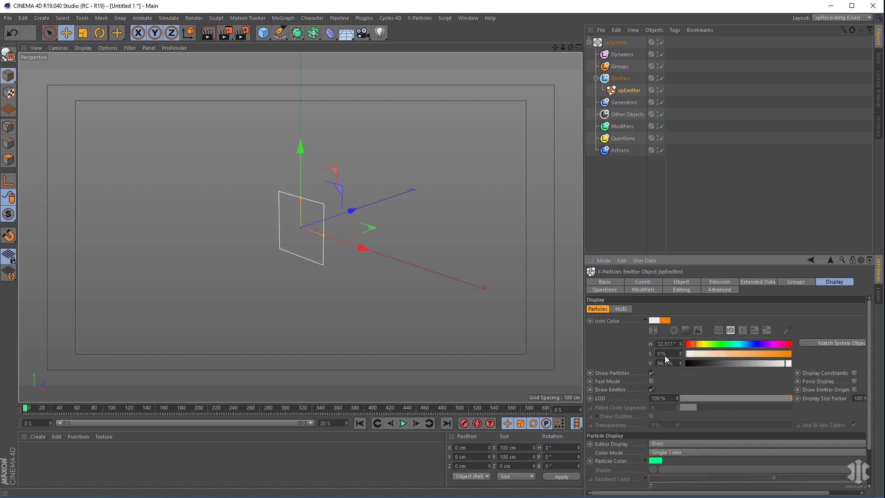
{"action": "left_click", "coordinate": [645, 321]}
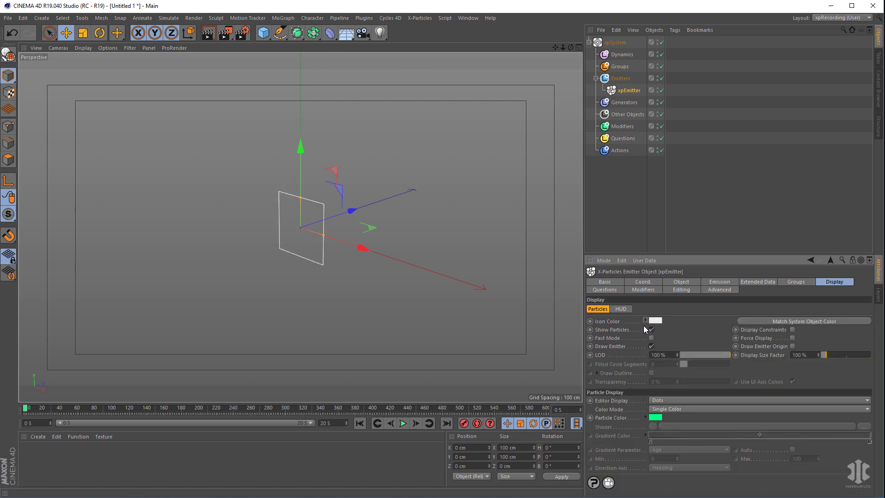
Make the emitter shape a circle with a 100 cm disc radius and set its emitter plane to Y+.
{"action": "left_click", "coordinate": [713, 284]}
{"action": "left_click", "coordinate": [683, 283]}
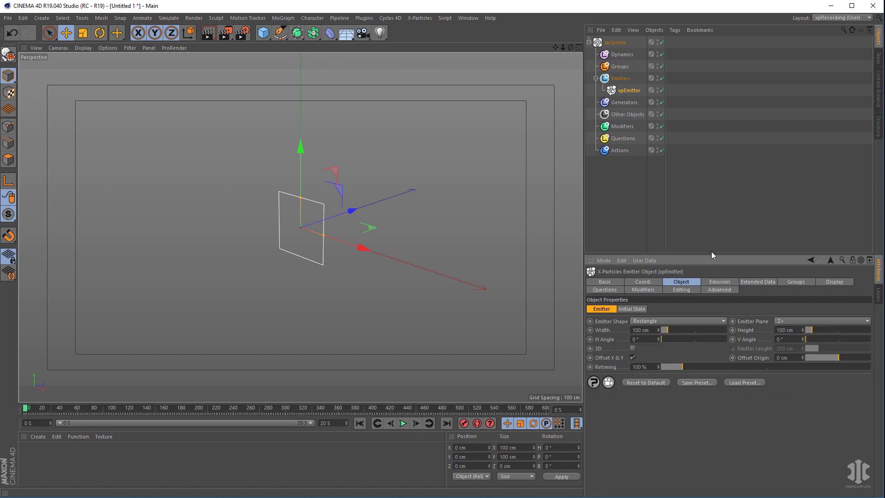
{"action": "left_click", "coordinate": [654, 322]}
{"action": "left_click", "coordinate": [654, 333]}
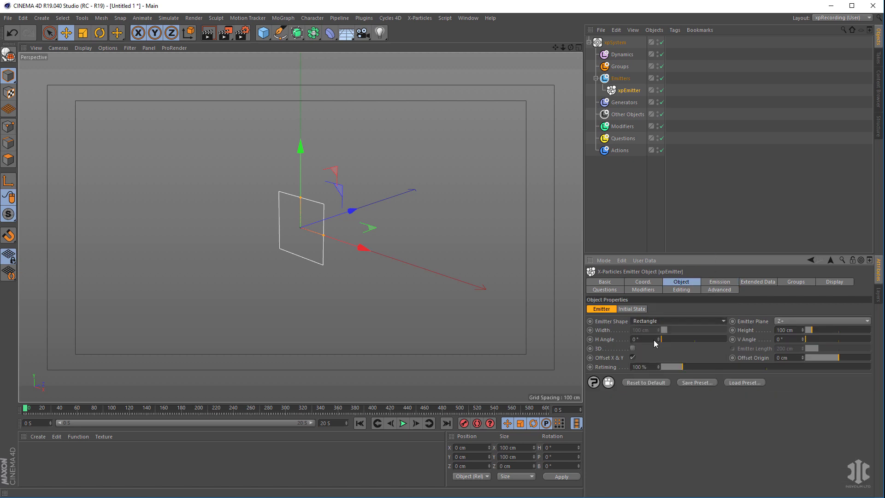
{"action": "type", "text": "1"}
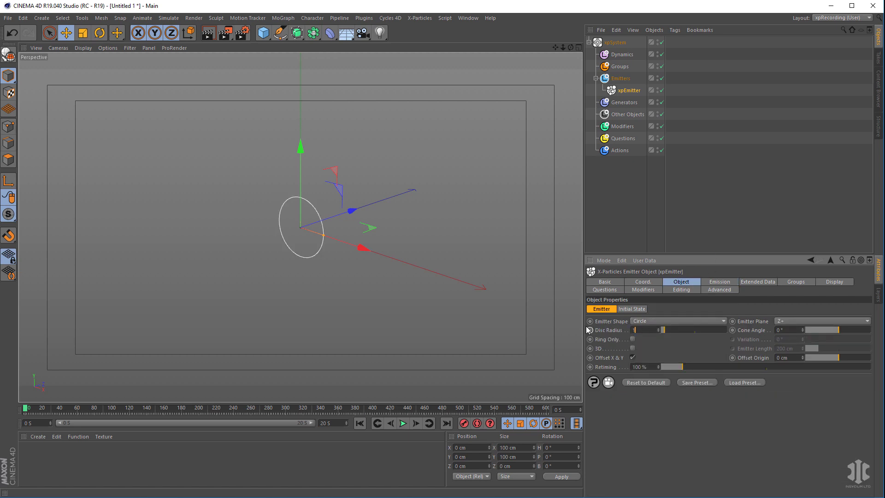
{"action": "type", "text": "00"}
{"action": "key", "text": "Return"}
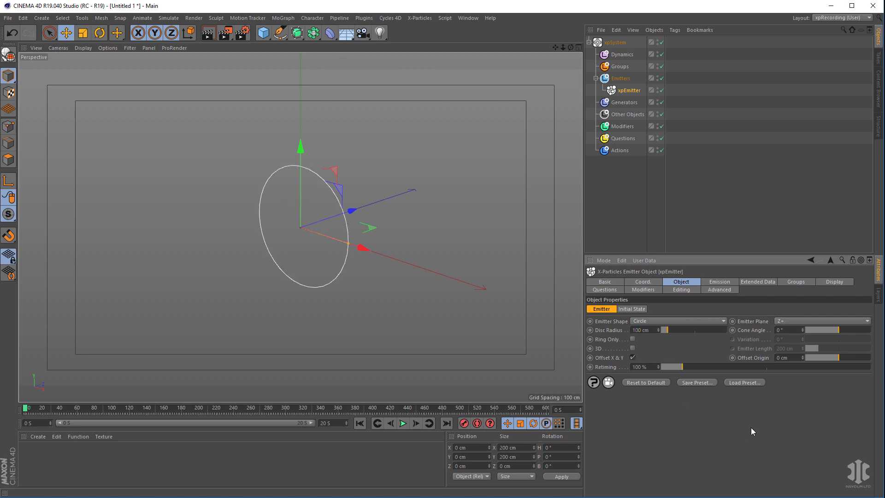
{"action": "left_click", "coordinate": [792, 321]}
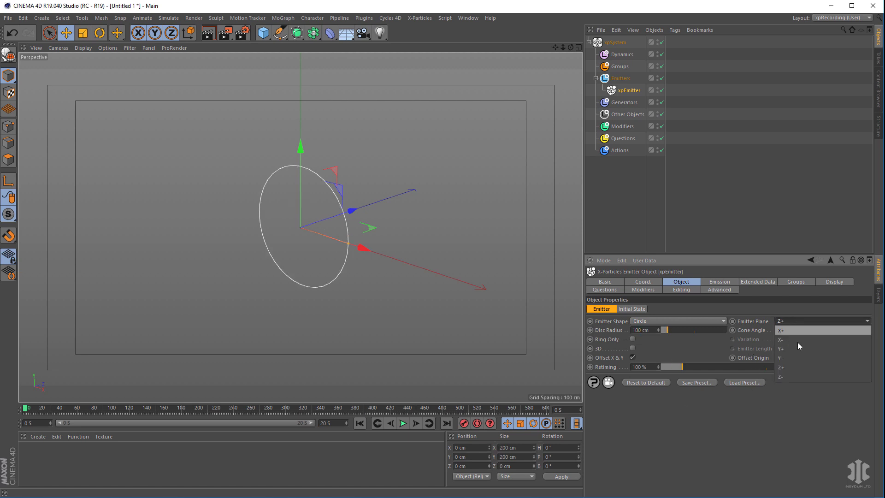
{"action": "left_click", "coordinate": [798, 349]}
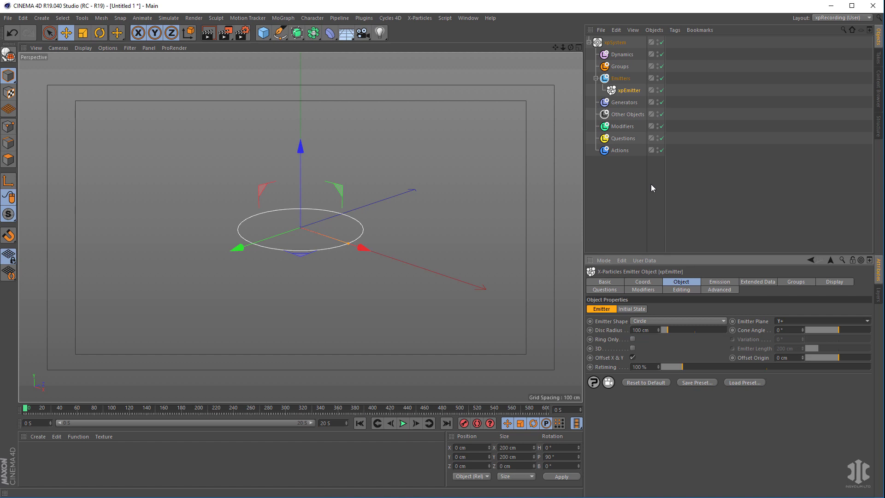
Set the emitter's birthrate to 5, particle speed to 12 cm and particle radius to 5 cm.
{"action": "left_click", "coordinate": [719, 282]}
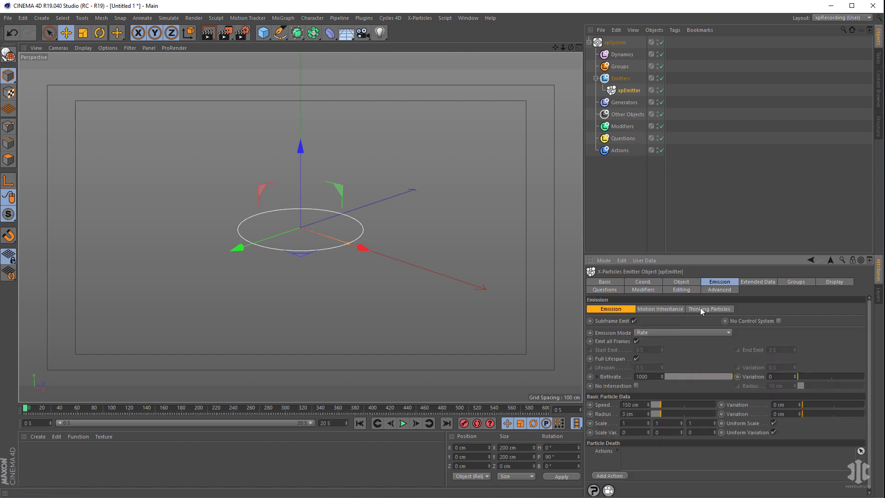
{"action": "double_click", "coordinate": [651, 377]}
{"action": "type", "text": "5"}
{"action": "key", "text": "Return"}
{"action": "double_click", "coordinate": [640, 406]}
{"action": "type", "text": "12"}
{"action": "key", "text": "Tab"}
{"action": "type", "text": "5"}
{"action": "key", "text": "Return"}
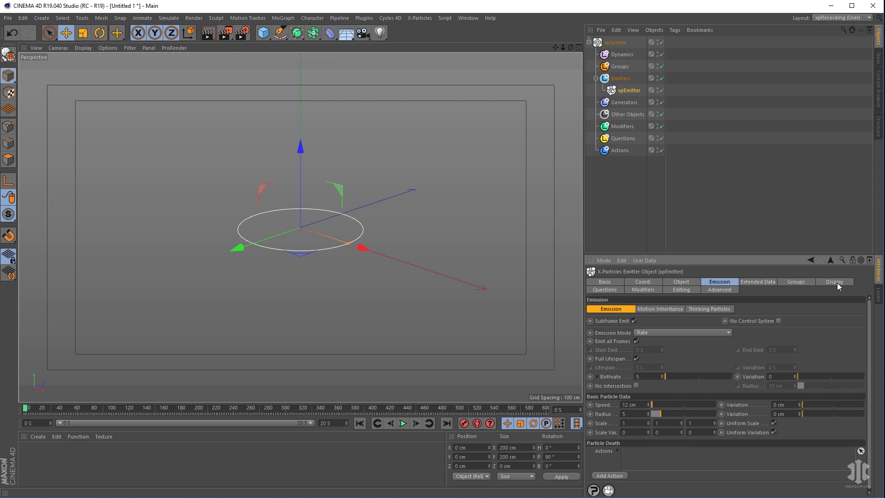
Show the emitter's particles as Circle (Filled) in the editor with a white particle colour.
{"action": "left_click", "coordinate": [835, 283]}
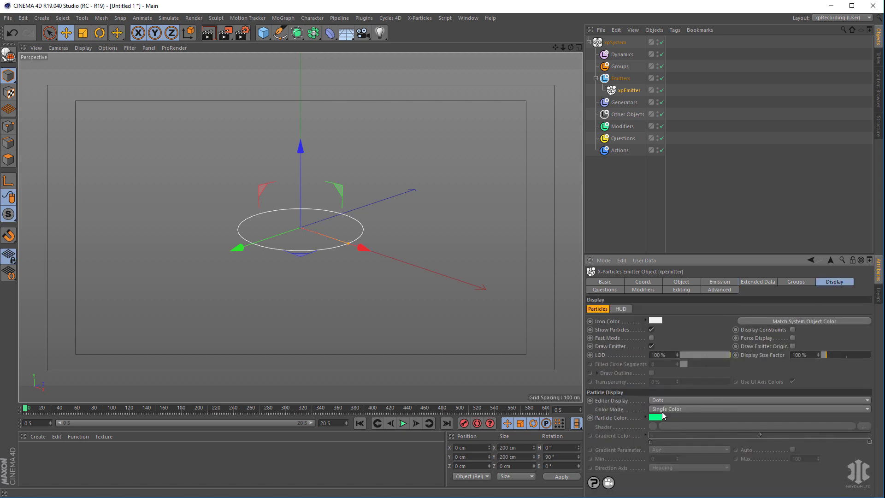
{"action": "left_click", "coordinate": [685, 410]}
{"action": "left_click", "coordinate": [682, 401]}
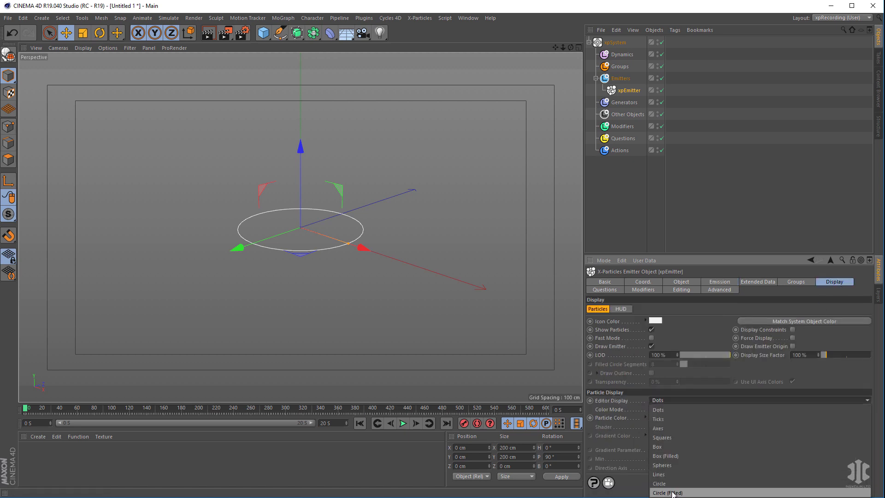
{"action": "left_click", "coordinate": [673, 437]}
{"action": "left_click", "coordinate": [656, 417]}
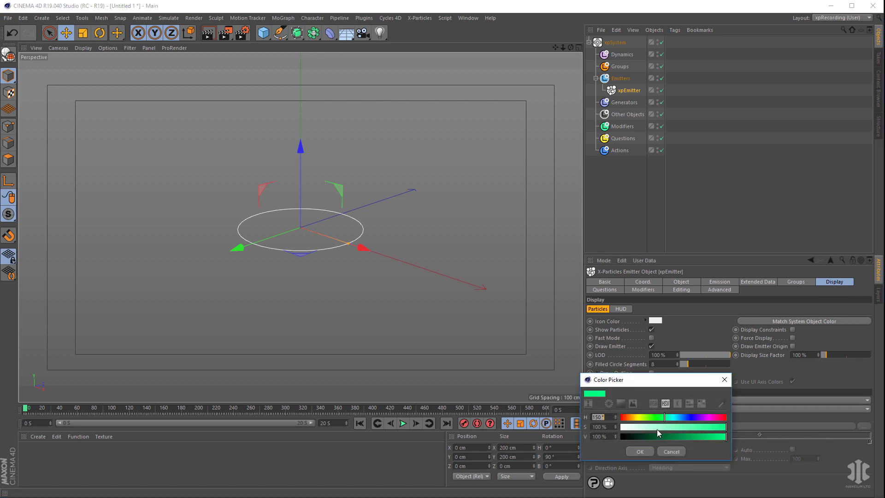
{"action": "left_click_drag", "start_coordinate": [638, 429], "coordinate": [612, 430]}
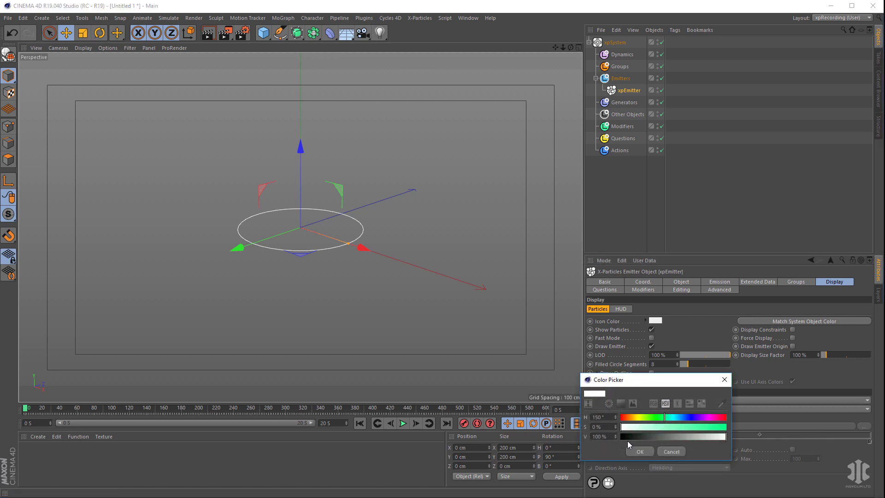
{"action": "left_click", "coordinate": [640, 452]}
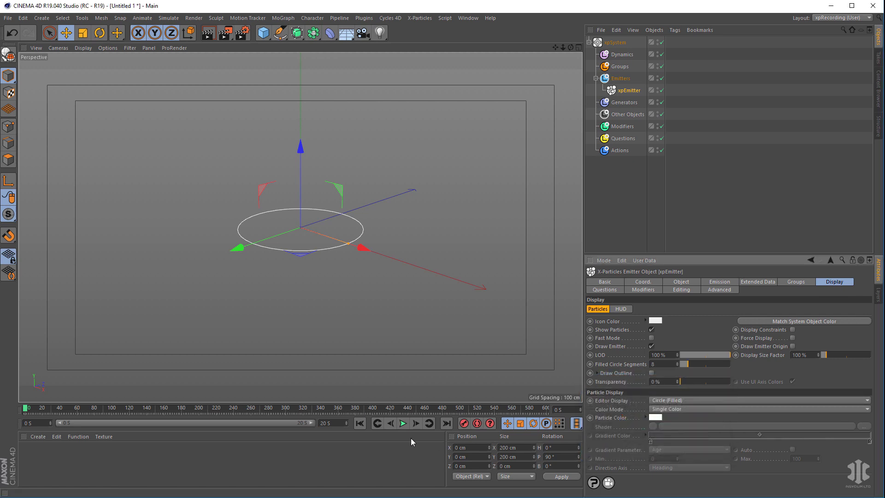
Play the particle emission briefly and examine the emitter from a closer angle.
{"action": "left_click", "coordinate": [403, 423]}
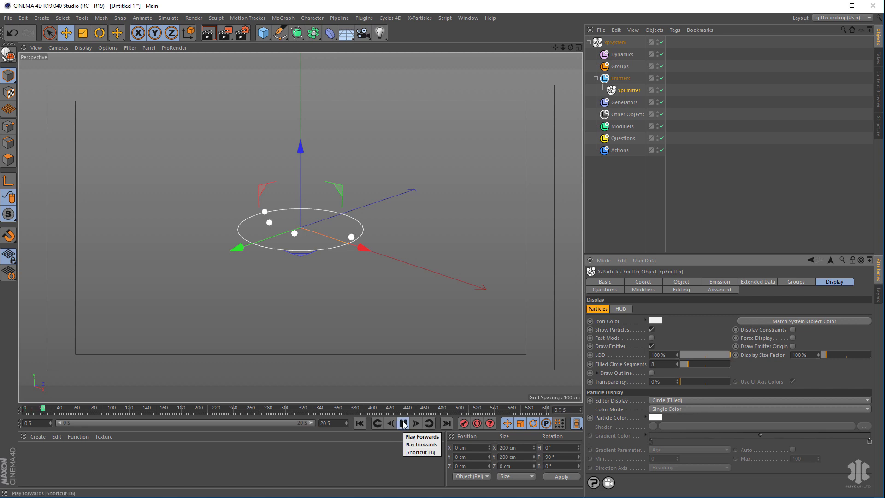
{"action": "left_click", "coordinate": [402, 423]}
{"action": "left_click_drag", "start_coordinate": [406, 313], "coordinate": [290, 261], "text": "alt"}
{"action": "right_click_drag", "start_coordinate": [291, 261], "coordinate": [357, 272], "text": "alt"}
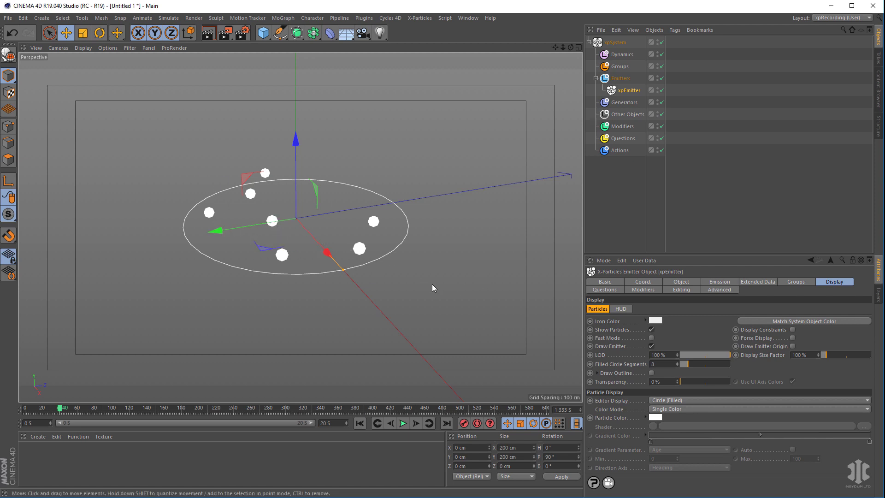
Add a Limit motion modifier and set its Y axis limit to 100%.
{"action": "left_click", "coordinate": [622, 126]}
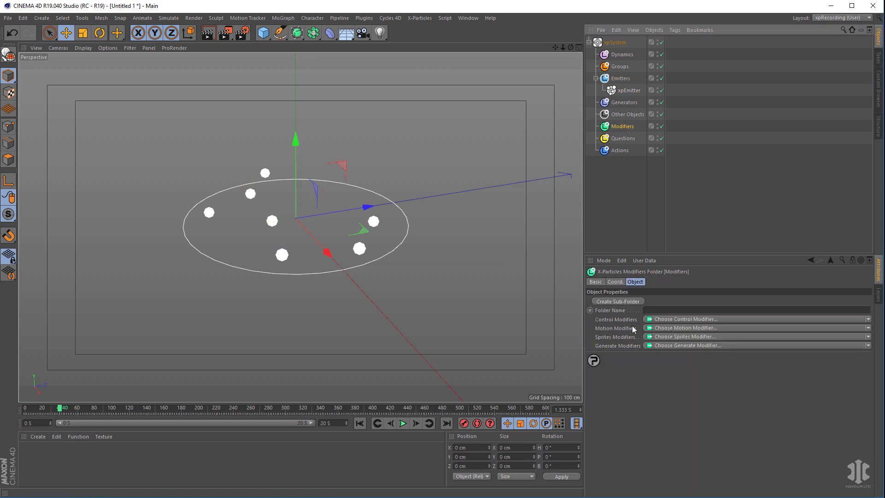
{"action": "left_click", "coordinate": [682, 329]}
{"action": "left_click", "coordinate": [667, 459]}
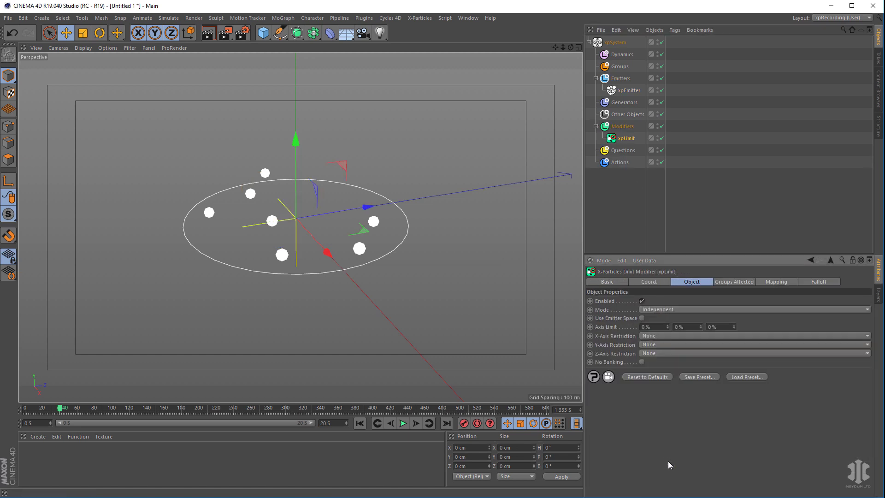
{"action": "left_click", "coordinate": [685, 327]}
{"action": "type", "text": "100"}
Replay the simulation from the start to check the Limit modifier's effect on the particles.
{"action": "left_click", "coordinate": [360, 423]}
{"action": "left_click", "coordinate": [403, 423]}
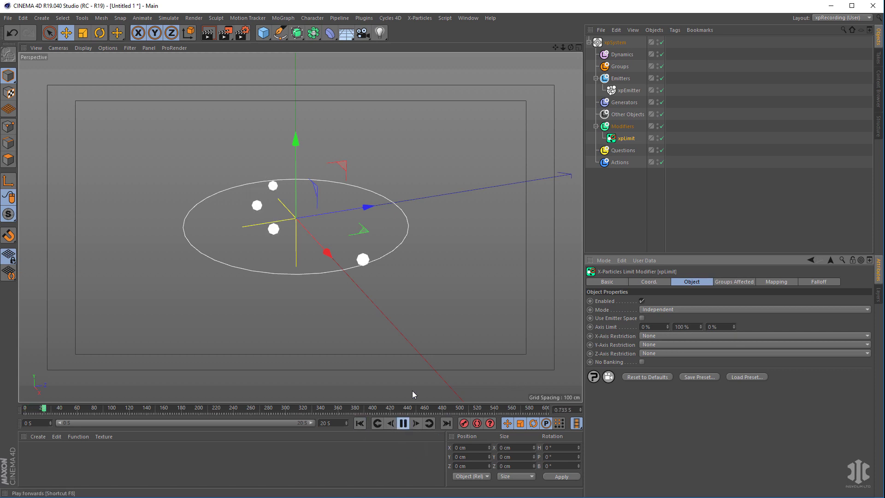
{"action": "left_click", "coordinate": [403, 423]}
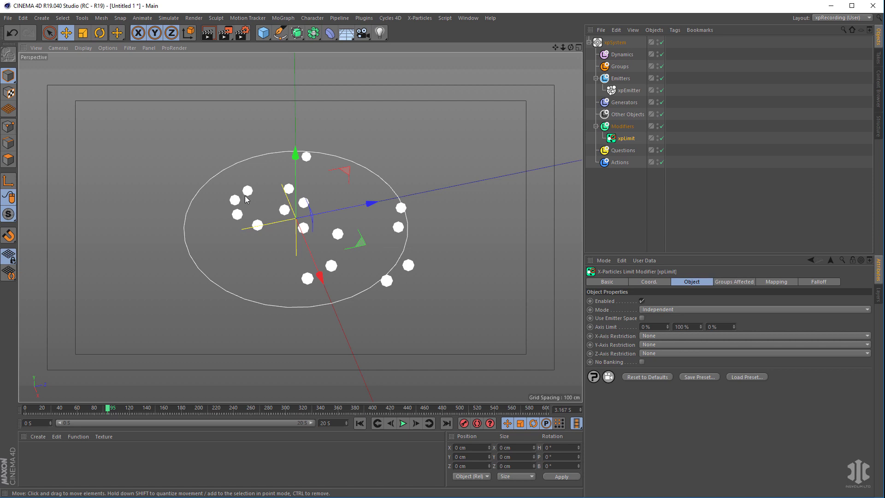
Add a Drag motion modifier with Treacle density and a force multiplier of 25%.
{"action": "left_click", "coordinate": [623, 126]}
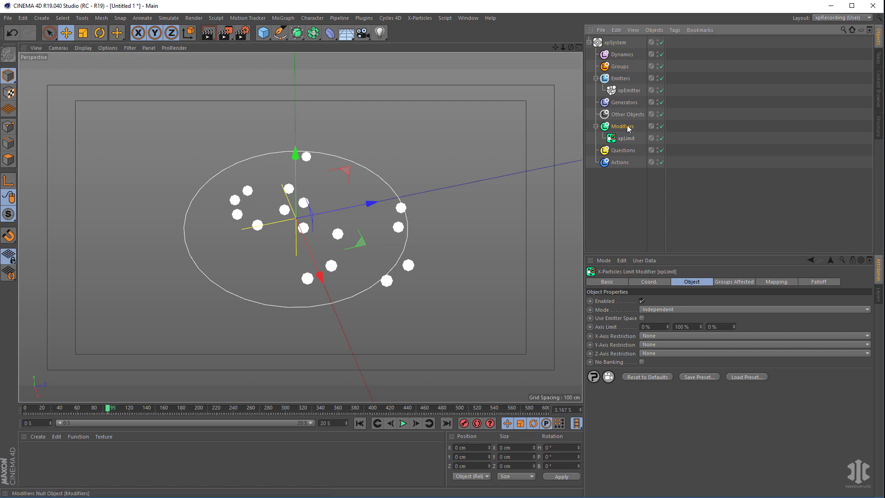
{"action": "left_click", "coordinate": [675, 330]}
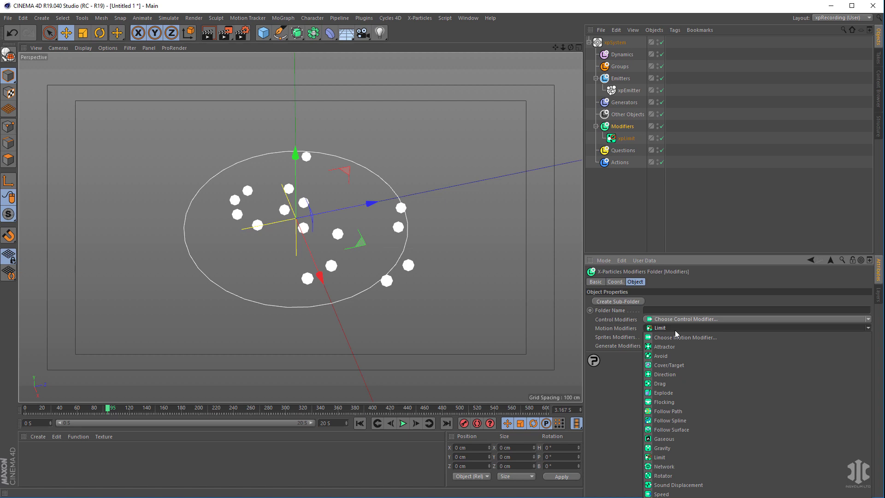
{"action": "left_click", "coordinate": [677, 384]}
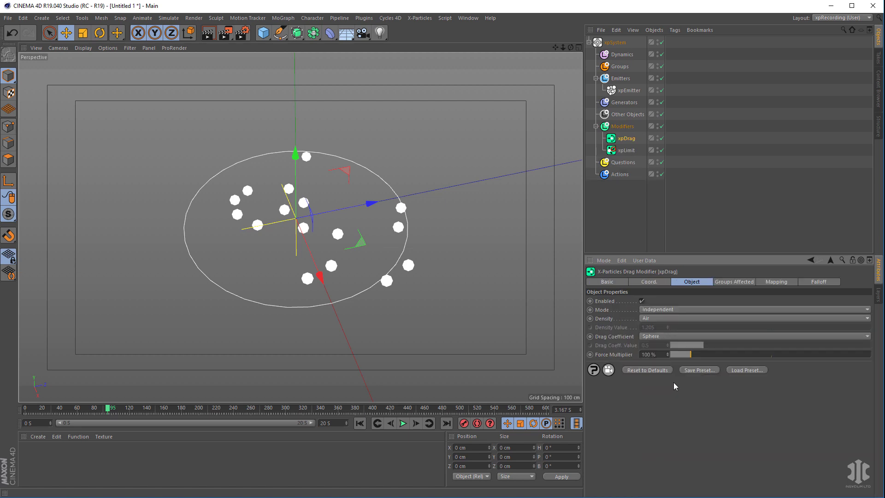
{"action": "left_click", "coordinate": [668, 317]}
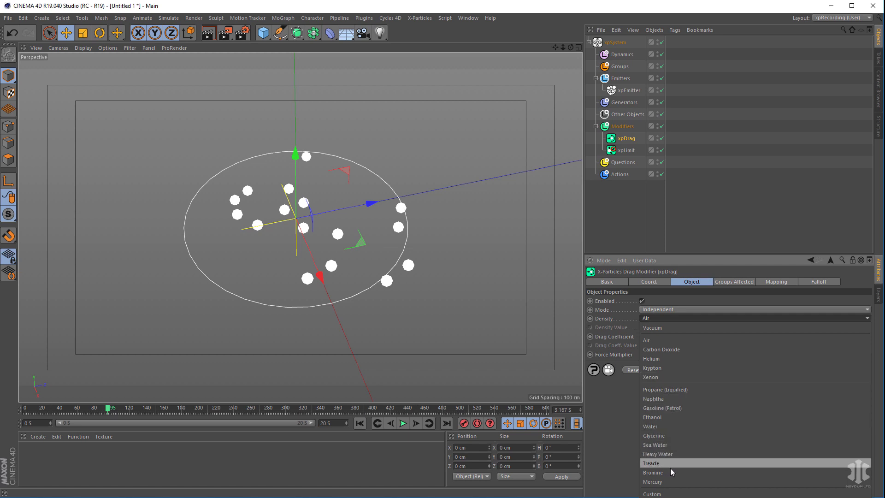
{"action": "left_click", "coordinate": [654, 464]}
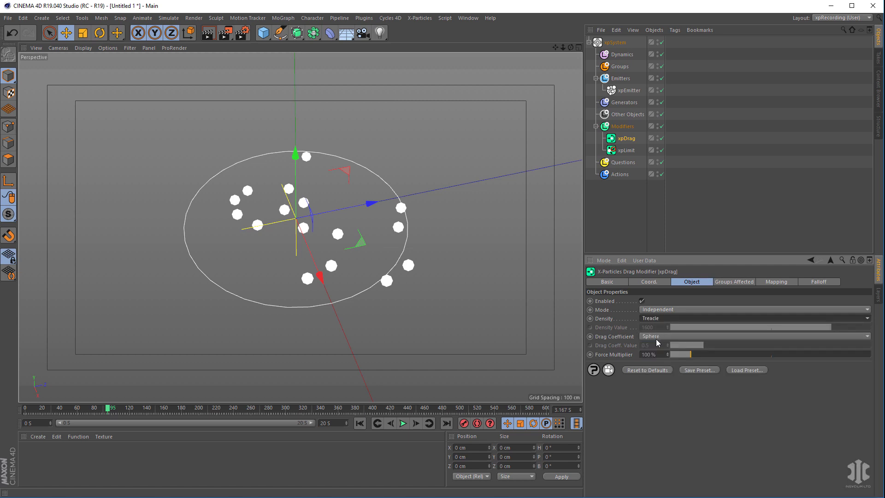
{"action": "left_click", "coordinate": [659, 355]}
{"action": "type", "text": "25"}
{"action": "key", "text": "Return"}
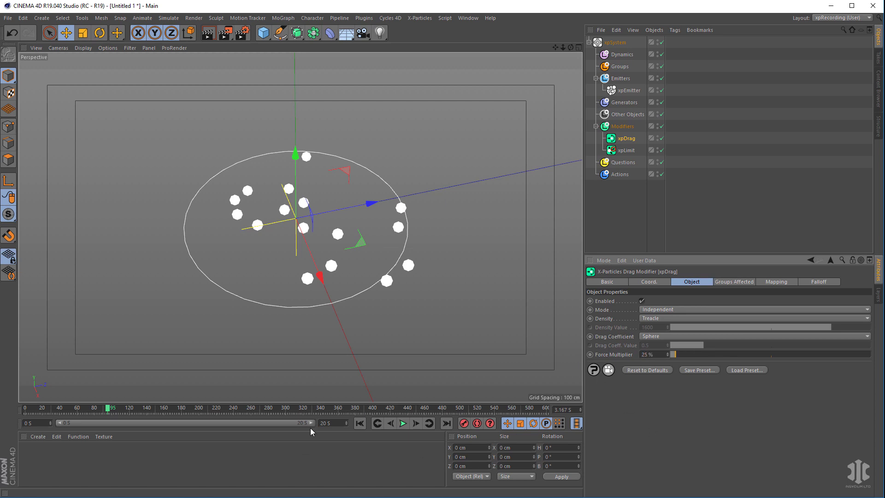
Replay the simulation from the start to check how the Drag modifier slows the particles.
{"action": "left_click", "coordinate": [360, 424]}
{"action": "left_click", "coordinate": [403, 424]}
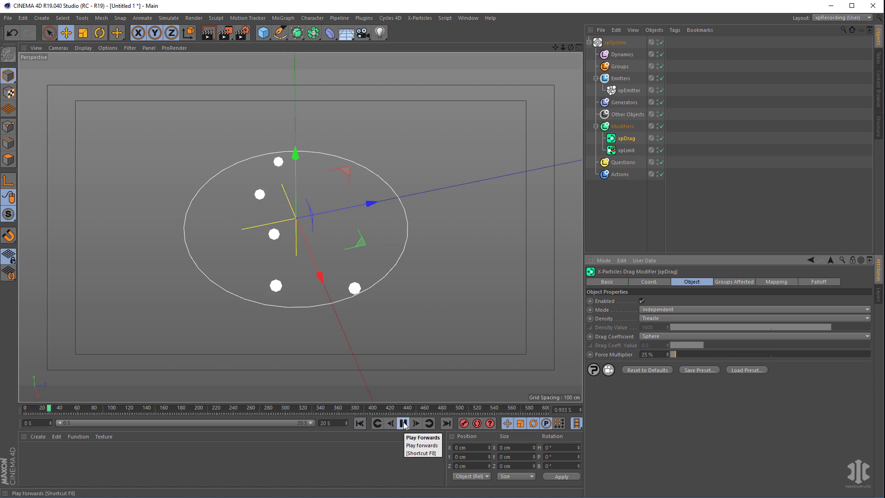
{"action": "left_click", "coordinate": [404, 423]}
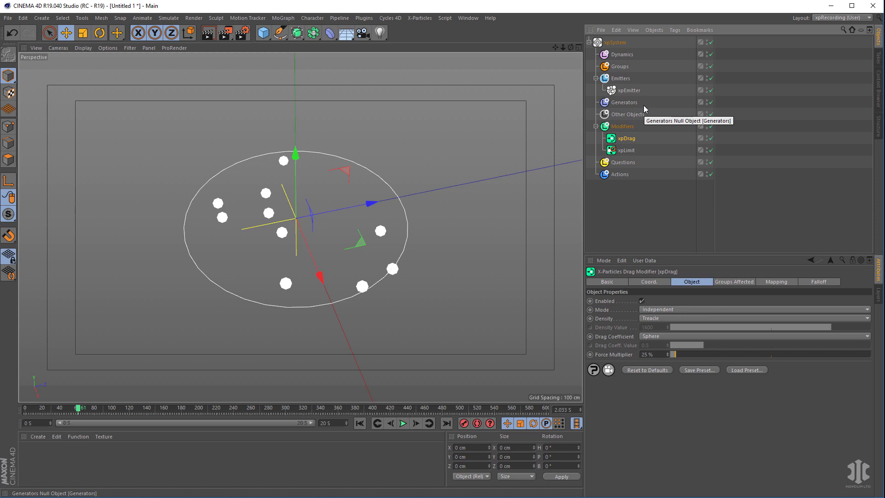
Add a Particle Position question of type Nearest Particle to xpEmitter and enable Nearest Particle Data in the emitter's extended data.
{"action": "left_click", "coordinate": [628, 91]}
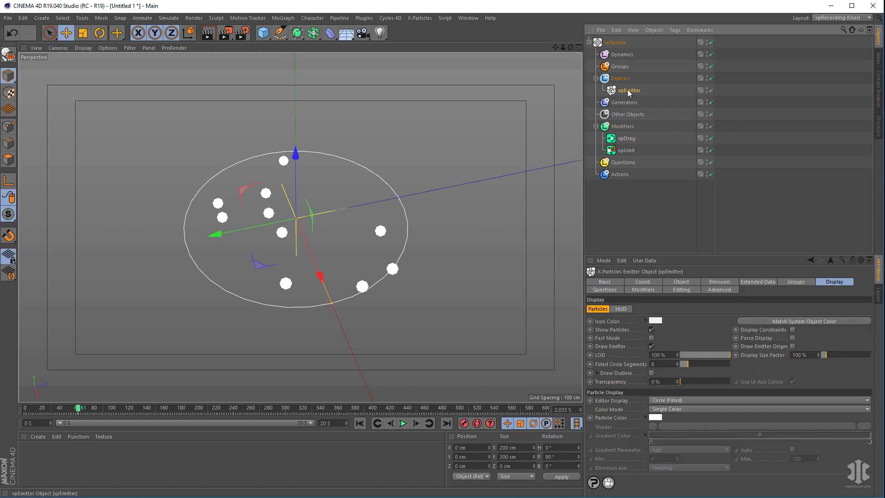
{"action": "left_click", "coordinate": [607, 291]}
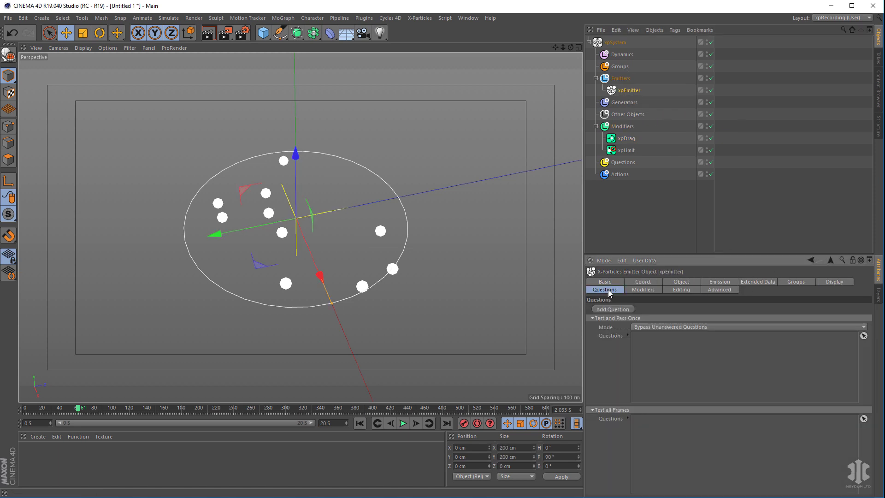
{"action": "left_click", "coordinate": [609, 310]}
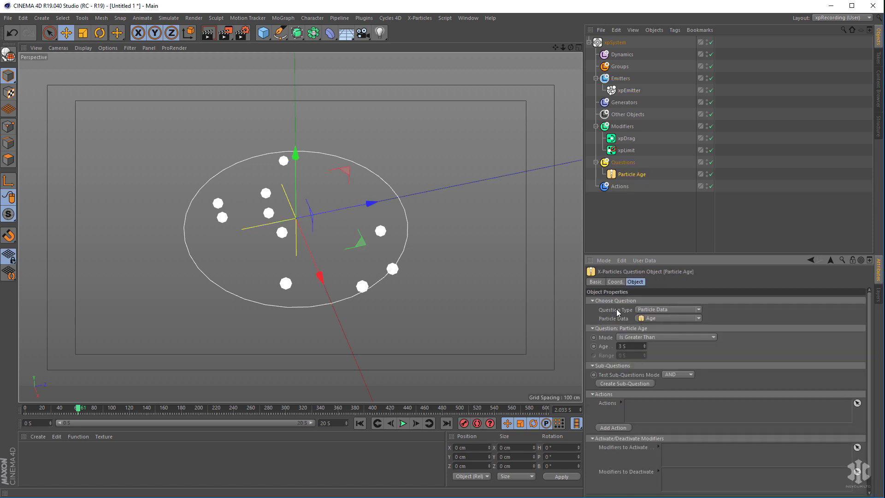
{"action": "left_click", "coordinate": [681, 309]}
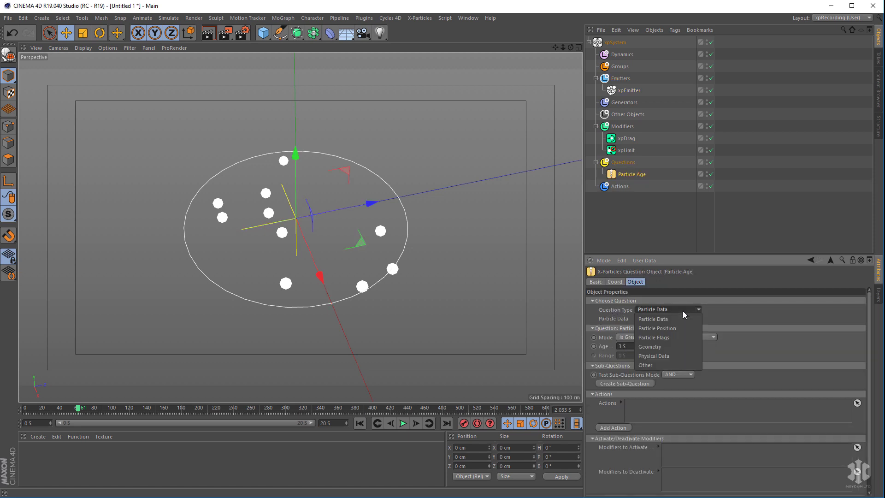
{"action": "left_click", "coordinate": [677, 329]}
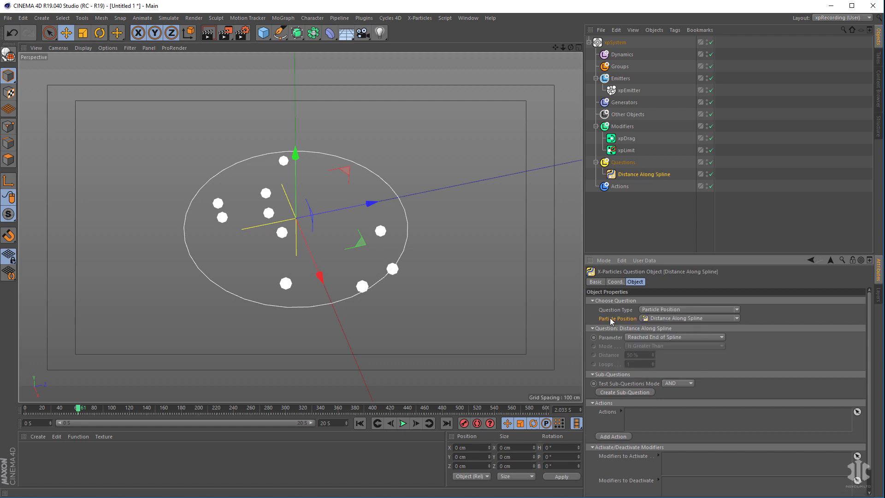
{"action": "left_click", "coordinate": [695, 319]}
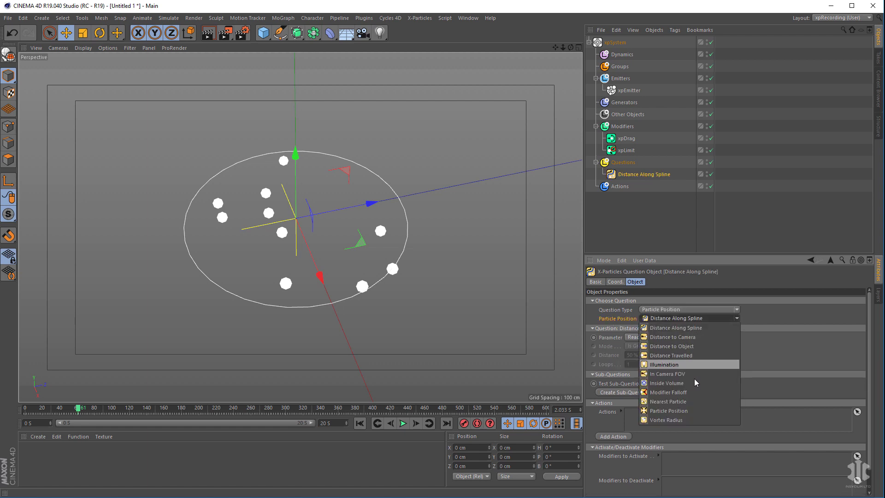
{"action": "left_click", "coordinate": [698, 400]}
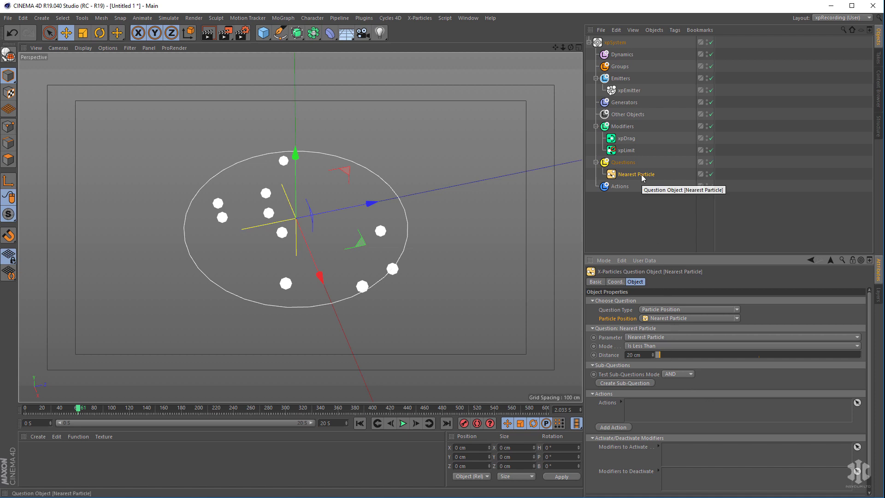
{"action": "left_click", "coordinate": [628, 91]}
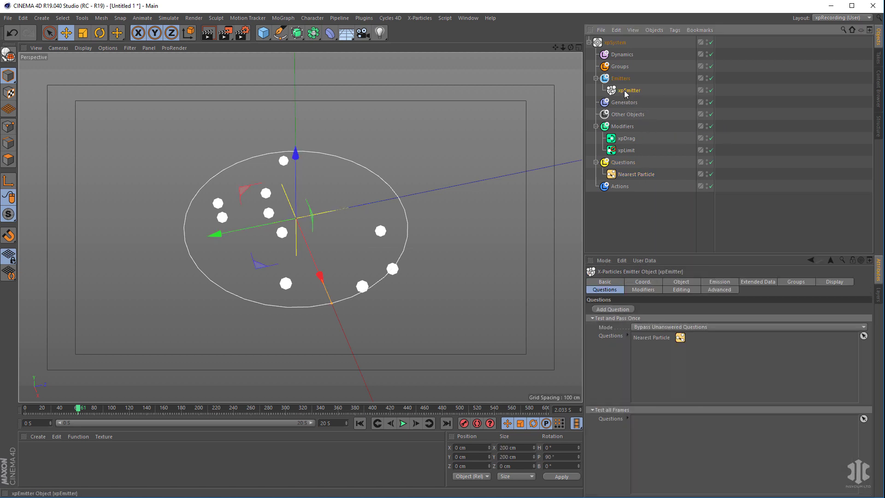
{"action": "left_click", "coordinate": [757, 281]}
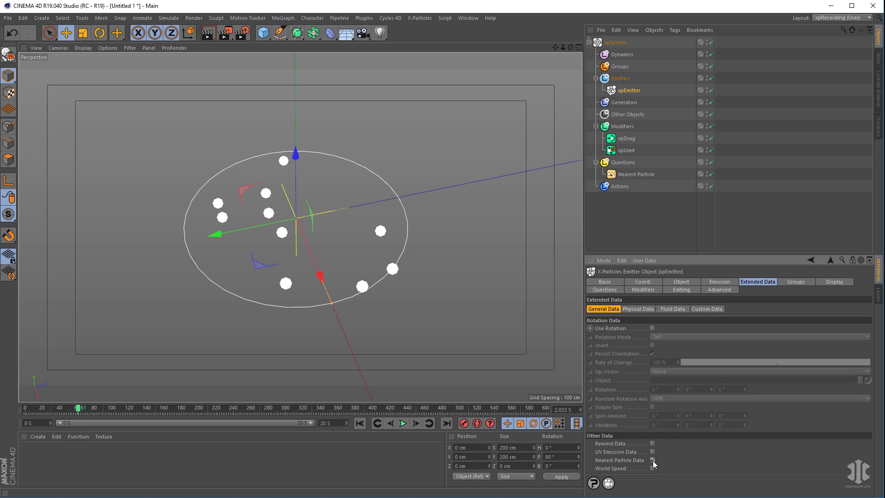
Add a Control Spawning direct action to the Nearest Particle question and create a spawning emitter for it.
{"action": "left_click", "coordinate": [634, 175]}
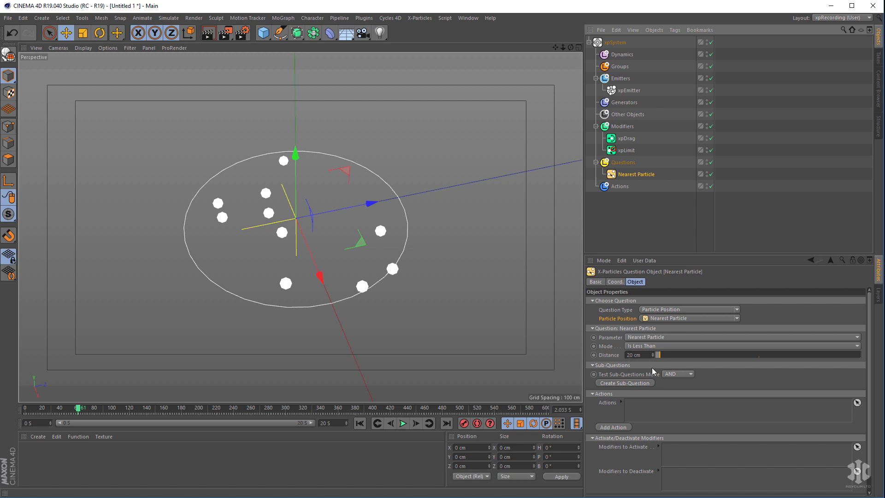
{"action": "left_click", "coordinate": [618, 427]}
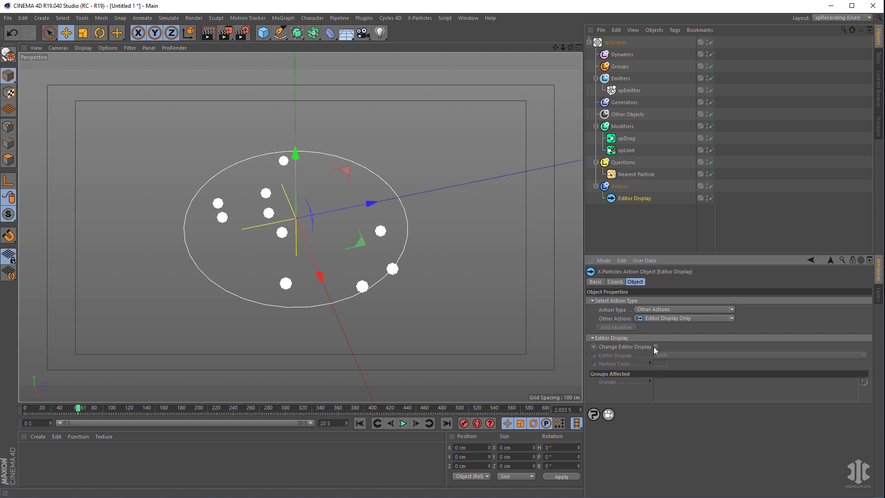
{"action": "left_click", "coordinate": [677, 309]}
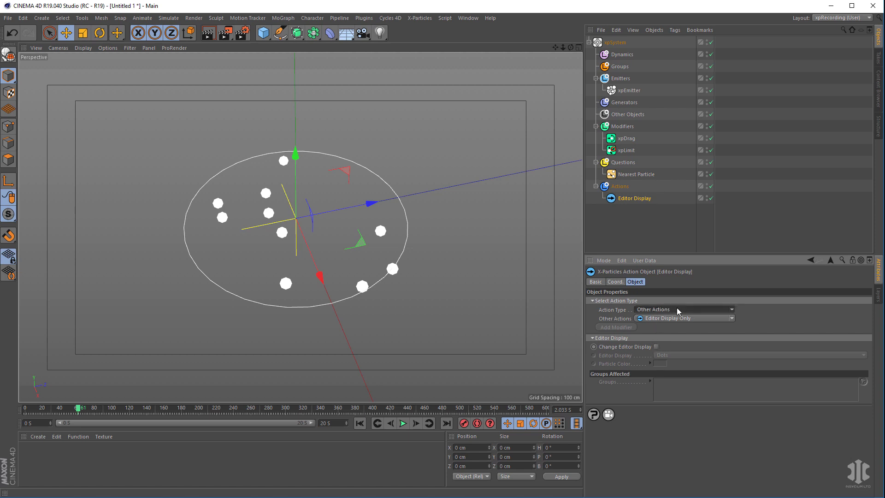
{"action": "left_click", "coordinate": [676, 336]}
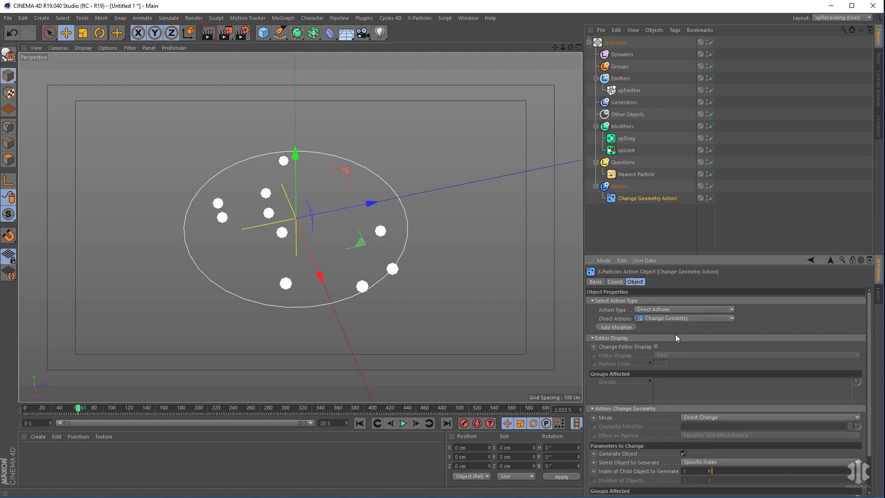
{"action": "left_click", "coordinate": [690, 319]}
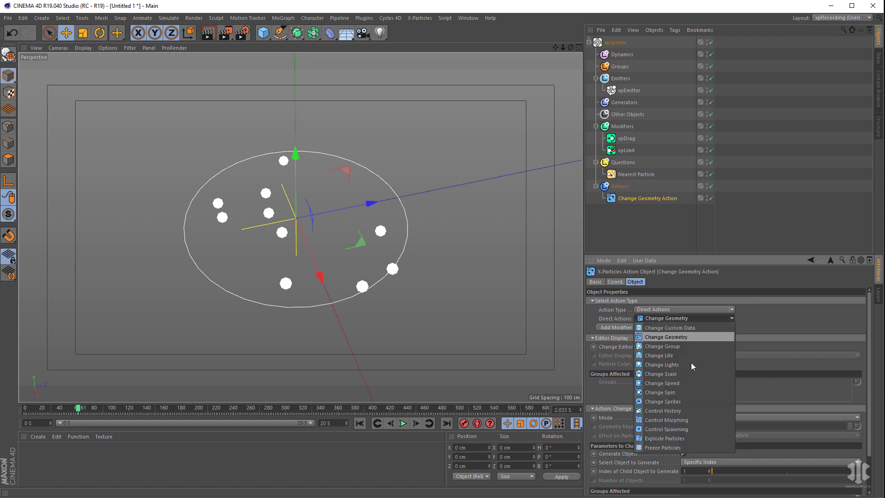
{"action": "left_click", "coordinate": [685, 429]}
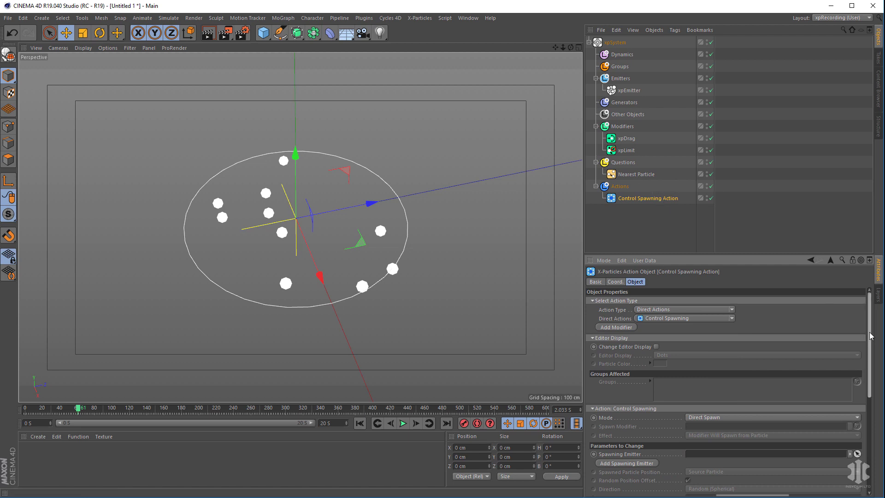
{"action": "left_click_drag", "start_coordinate": [870, 336], "coordinate": [870, 399]}
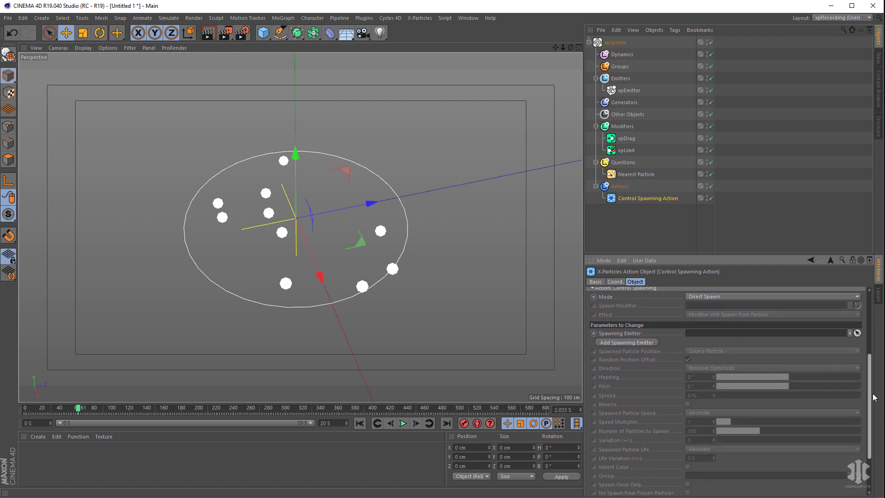
{"action": "left_click", "coordinate": [629, 345]}
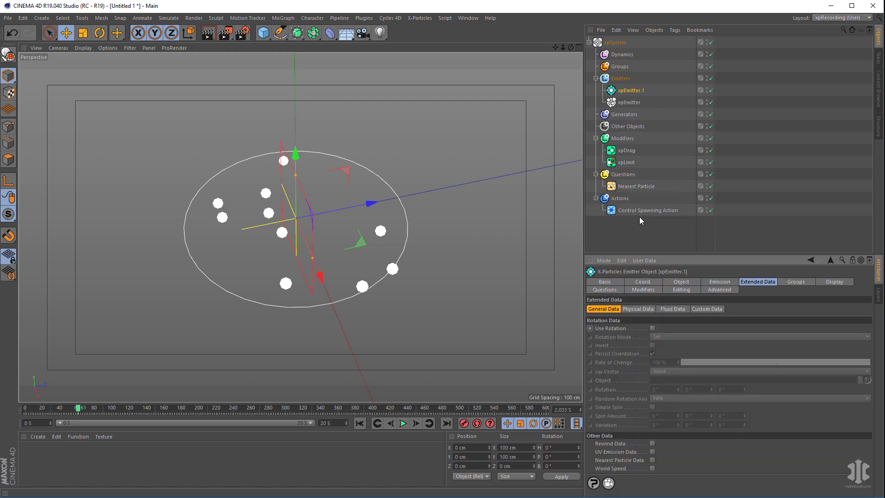
In the Control Spawning action, set spawned particle speed to Inherit with multiplier 0, and spawn 5 particles with a variation of 5.
{"action": "left_click", "coordinate": [644, 211]}
{"action": "left_click_drag", "start_coordinate": [767, 252], "coordinate": [774, 157]}
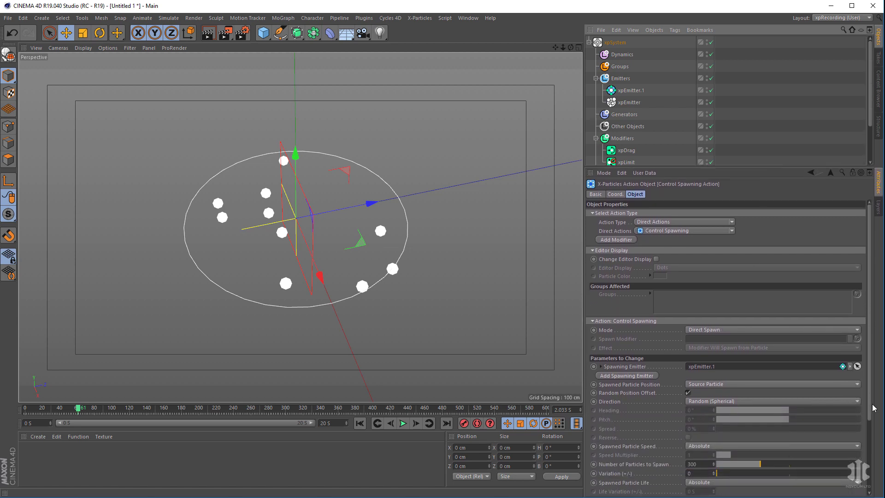
{"action": "scroll", "coordinate": [719, 323], "scroll_direction": "down", "scroll_amount": 3}
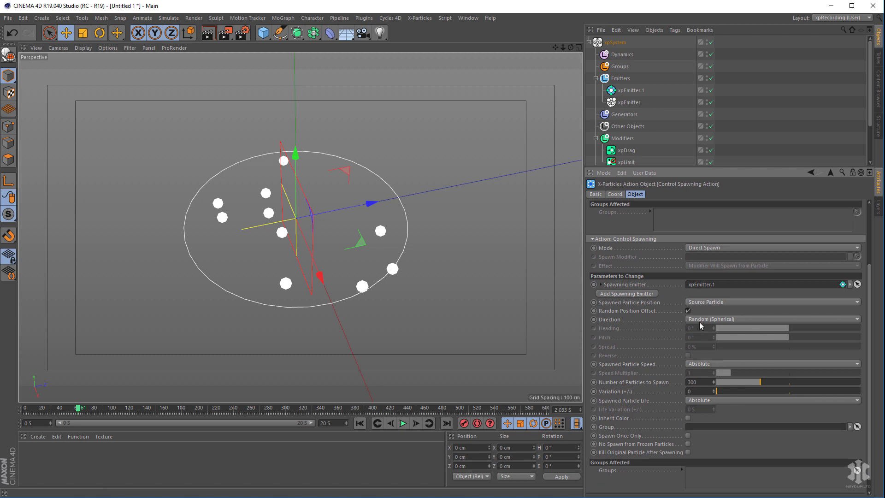
{"action": "left_click", "coordinate": [708, 368]}
{"action": "left_click", "coordinate": [715, 388]}
{"action": "left_click", "coordinate": [697, 372]}
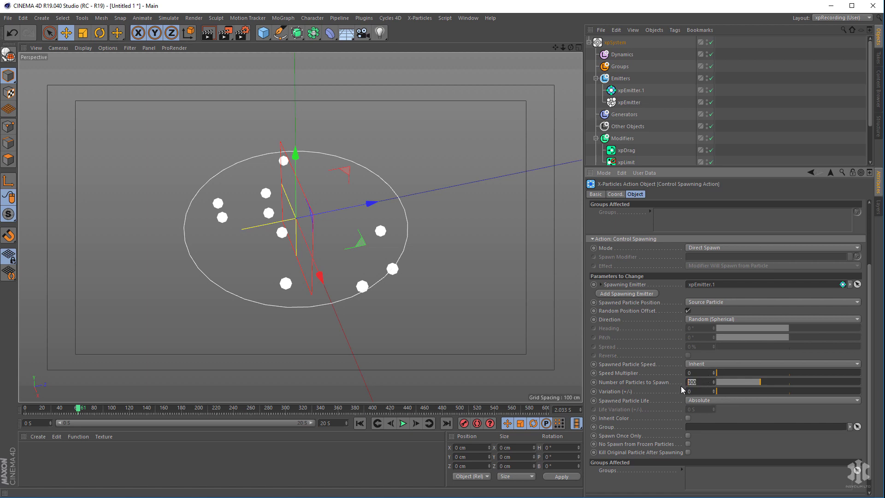
{"action": "type", "text": "5"}
{"action": "key", "text": "Tab"}
Display the spawning emitter's particles (xpEmitter.1) as Circle (Filled) in red.
{"action": "left_click", "coordinate": [628, 94]}
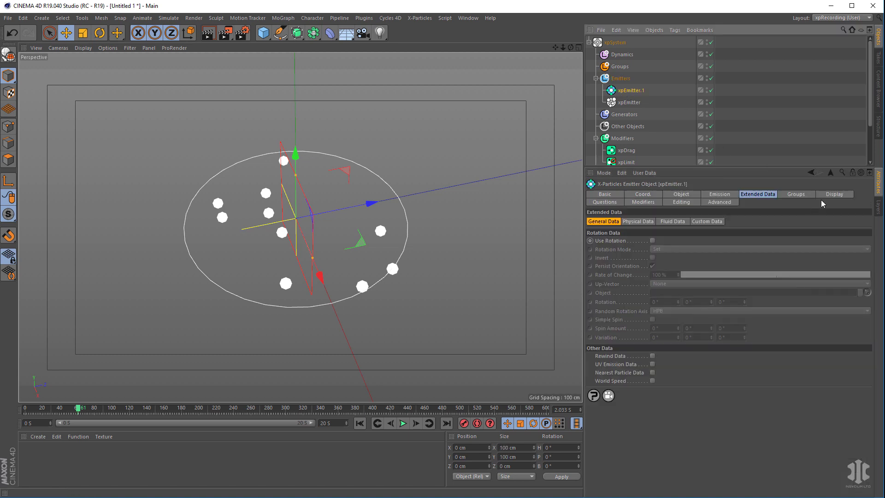
{"action": "left_click", "coordinate": [835, 195]}
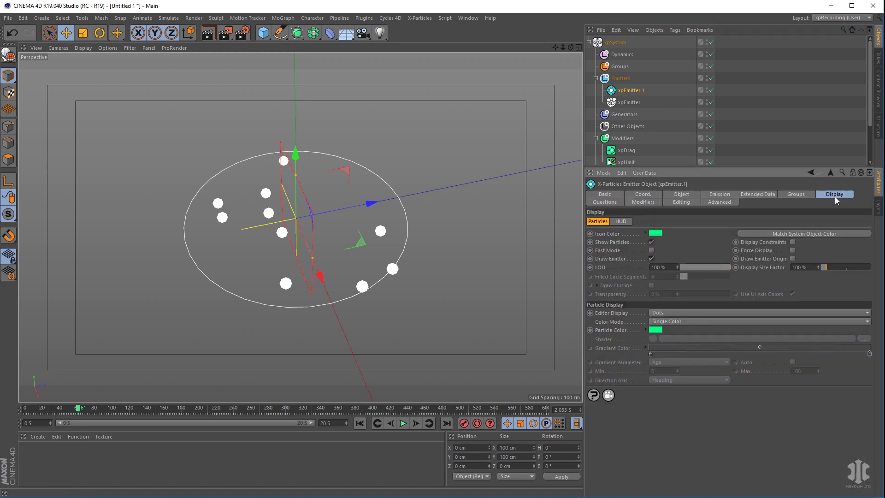
{"action": "left_click", "coordinate": [676, 311]}
{"action": "left_click", "coordinate": [707, 402]}
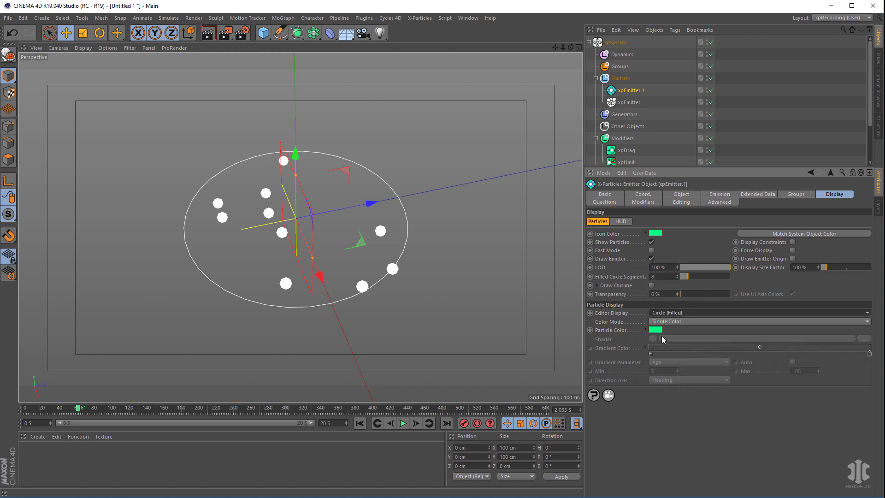
{"action": "left_click", "coordinate": [657, 330]}
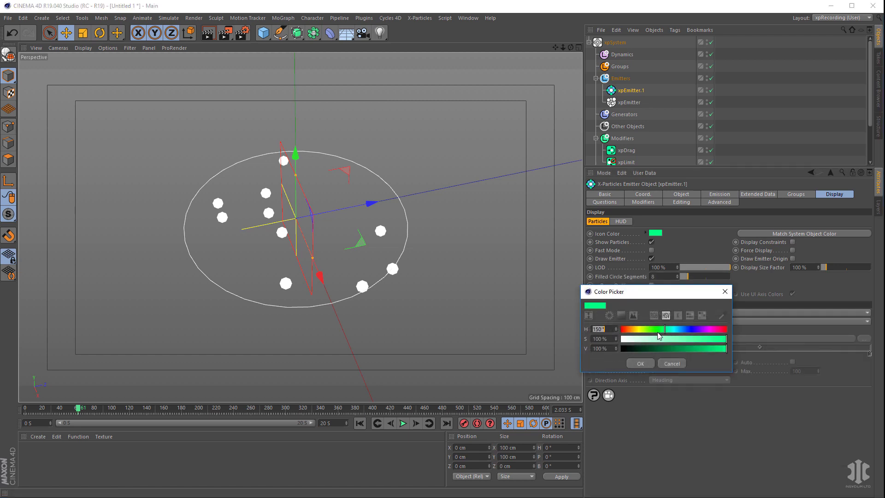
{"action": "left_click_drag", "start_coordinate": [651, 330], "coordinate": [610, 328]}
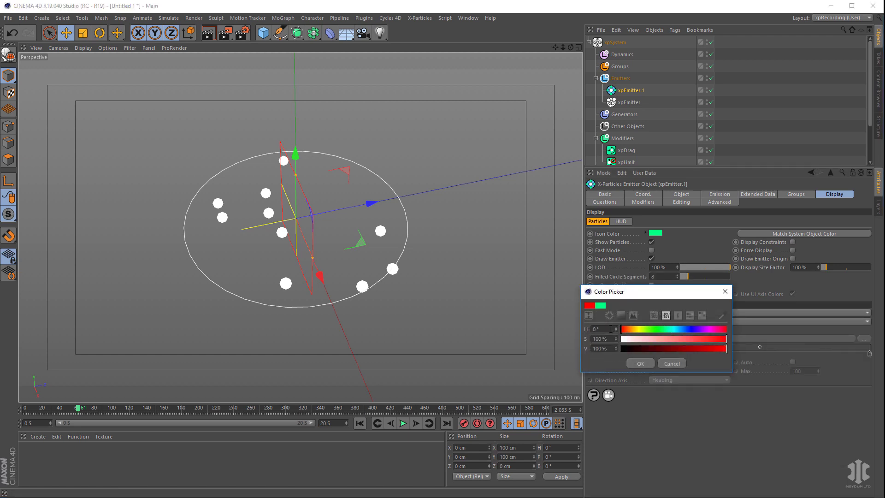
{"action": "left_click", "coordinate": [641, 363]}
Make the Control Spawning action change the editor display of triggered particles to Circle (Filled) in green.
{"action": "left_click_drag", "start_coordinate": [646, 168], "coordinate": [640, 185]}
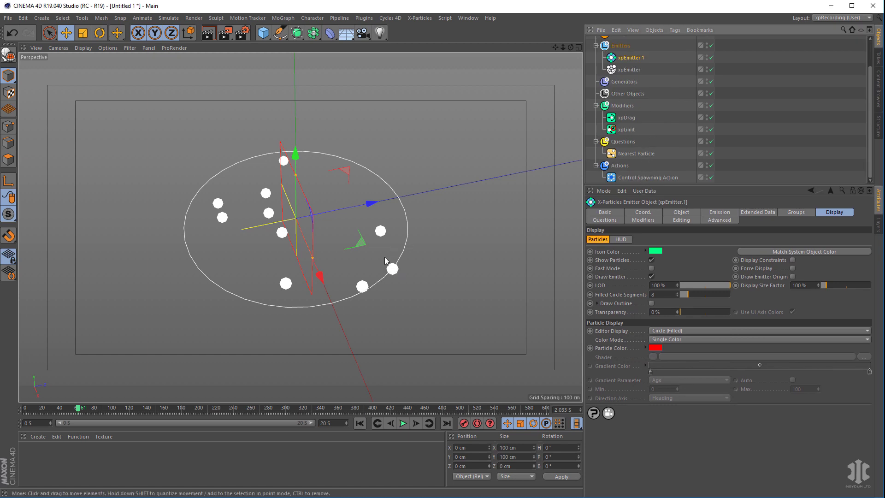
{"action": "left_click", "coordinate": [646, 179]}
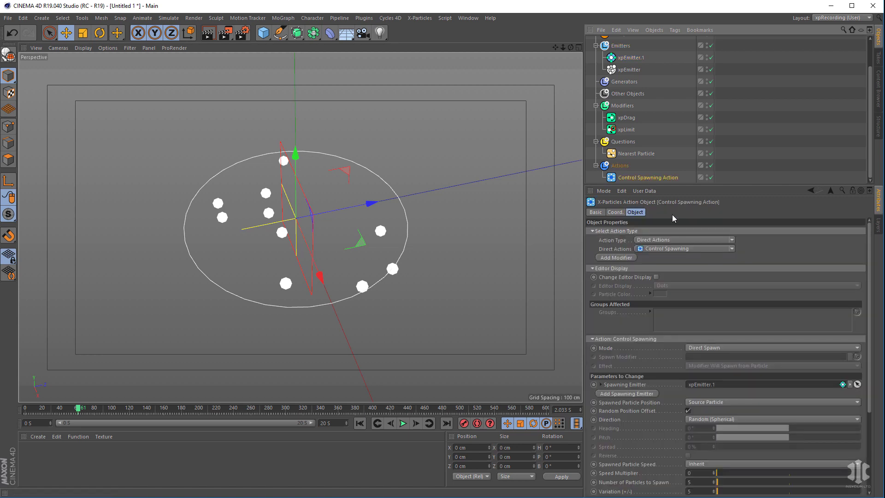
{"action": "left_click", "coordinate": [657, 277]}
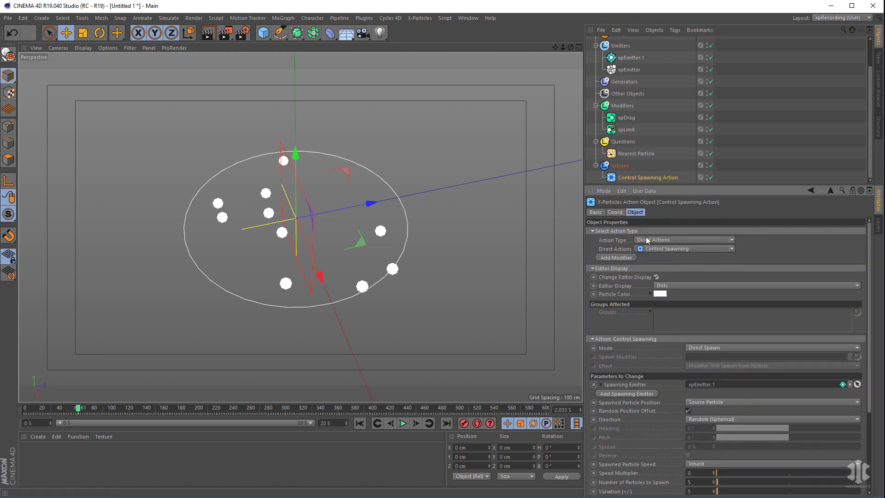
{"action": "left_click", "coordinate": [676, 286]}
{"action": "left_click", "coordinate": [694, 384]}
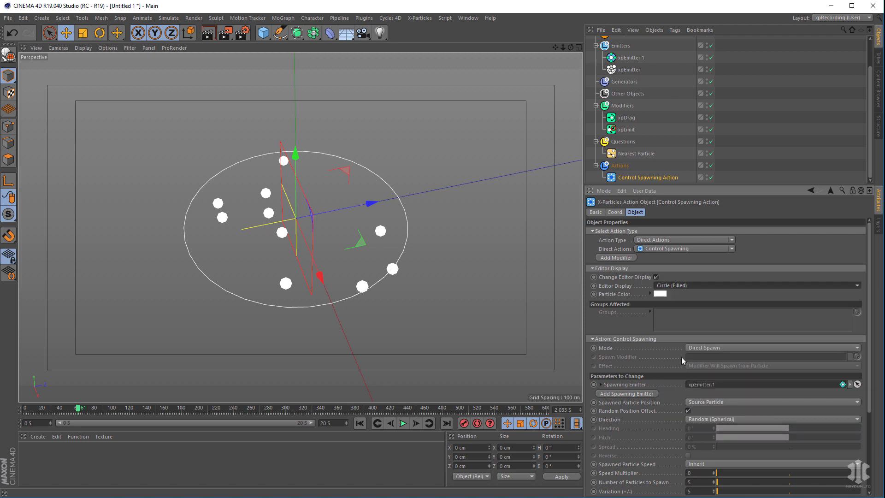
{"action": "left_click", "coordinate": [662, 294]}
{"action": "left_click", "coordinate": [665, 292]}
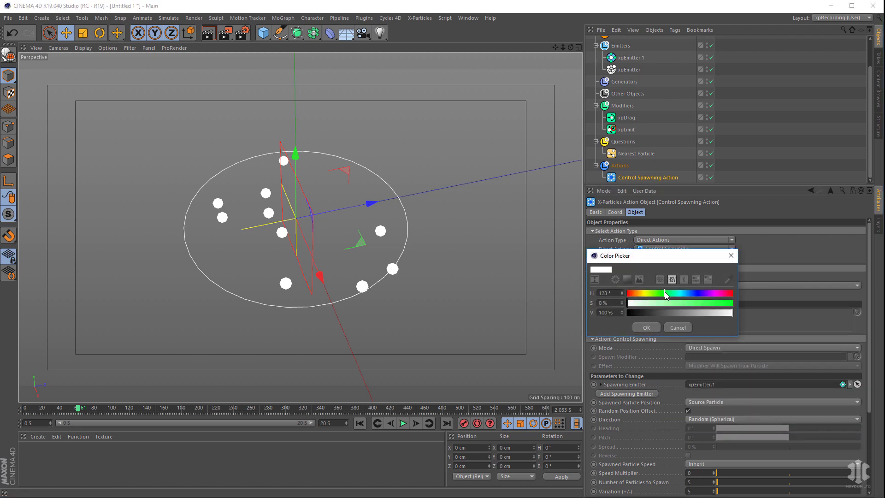
{"action": "left_click", "coordinate": [732, 303]}
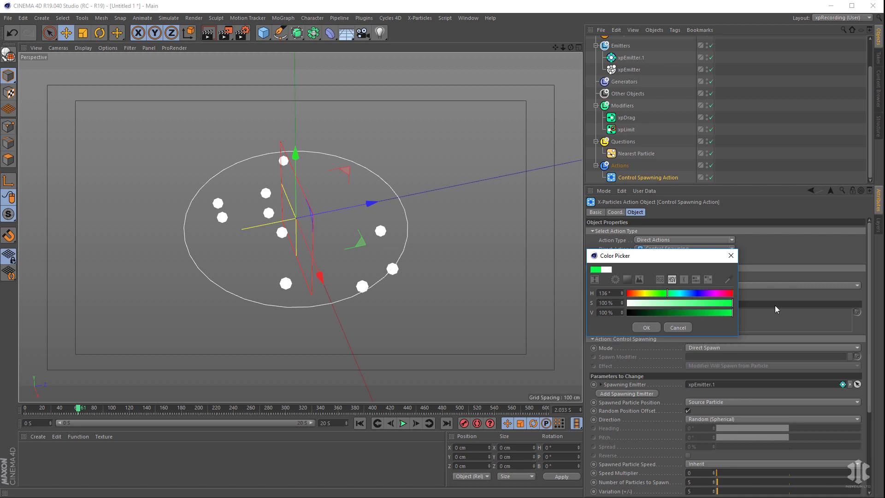
{"action": "left_click", "coordinate": [646, 328]}
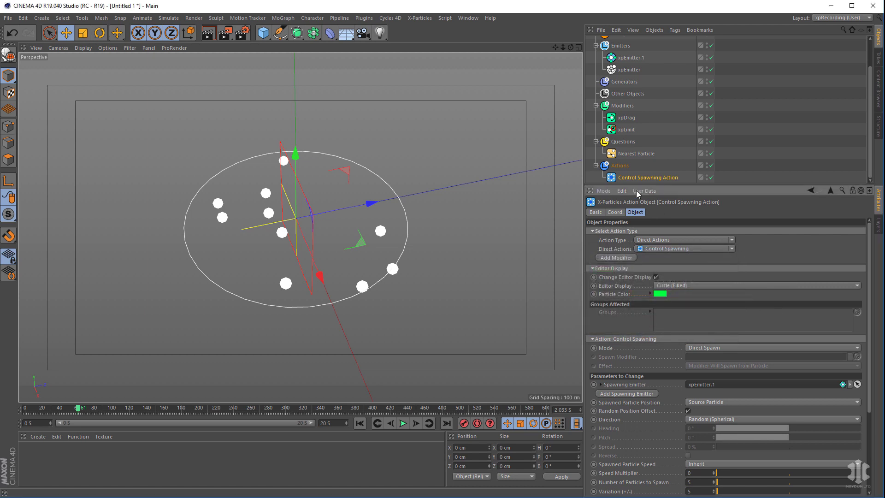
Replay the simulation from the start, pause it, and inspect the spawned and recoloured particles from a higher viewing angle.
{"action": "left_click", "coordinate": [360, 423]}
{"action": "left_click", "coordinate": [403, 423]}
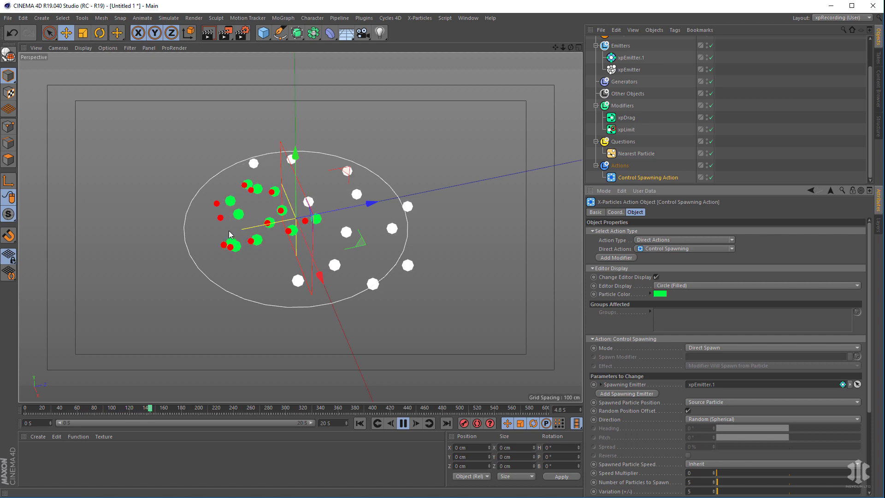
{"action": "left_click", "coordinate": [405, 424]}
{"action": "left_click_drag", "start_coordinate": [395, 340], "coordinate": [412, 346], "text": "alt"}
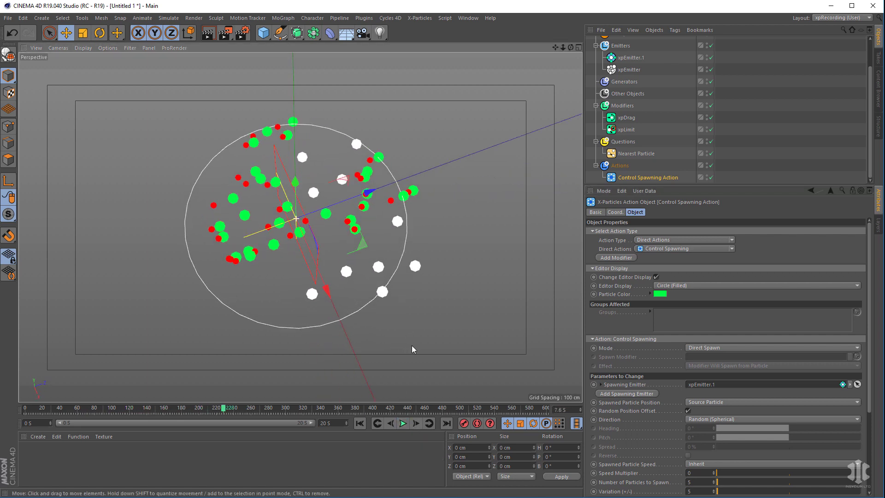
{"action": "left_click_drag", "start_coordinate": [335, 322], "coordinate": [480, 319], "text": "alt"}
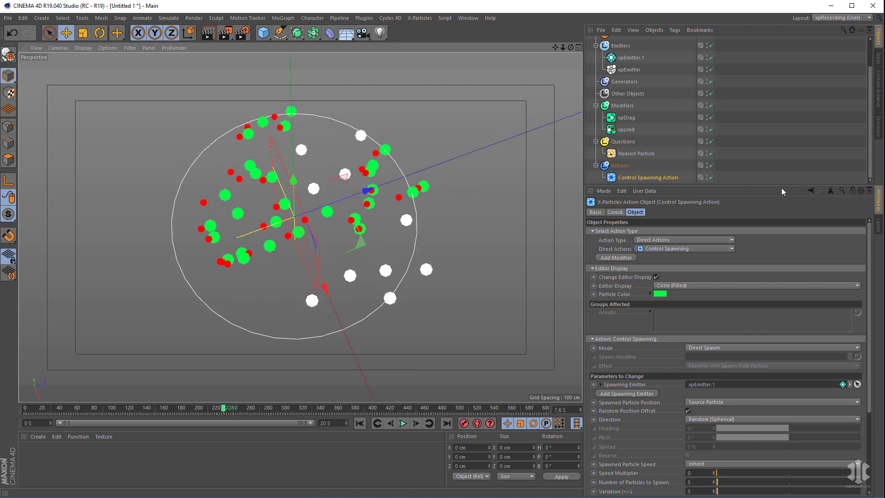
Add a P-P Collisions object to the system's Dynamics folder.
{"action": "left_click_drag", "start_coordinate": [781, 185], "coordinate": [784, 225]}
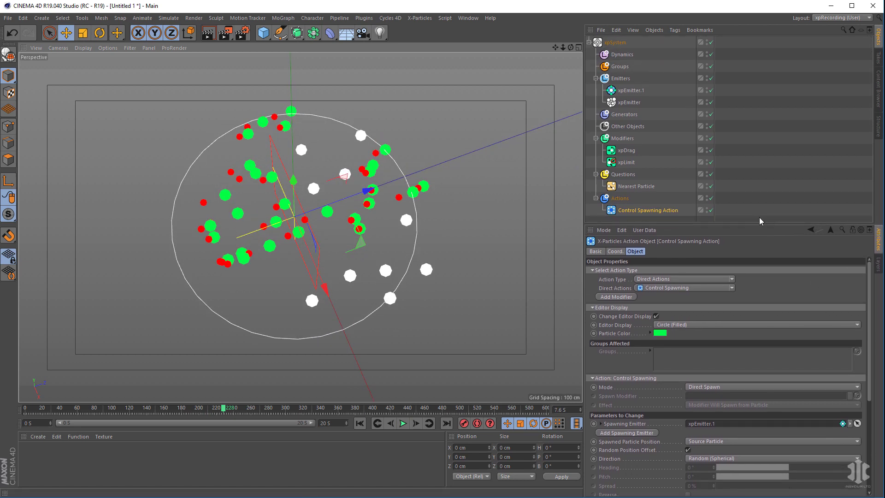
{"action": "left_click", "coordinate": [623, 54]}
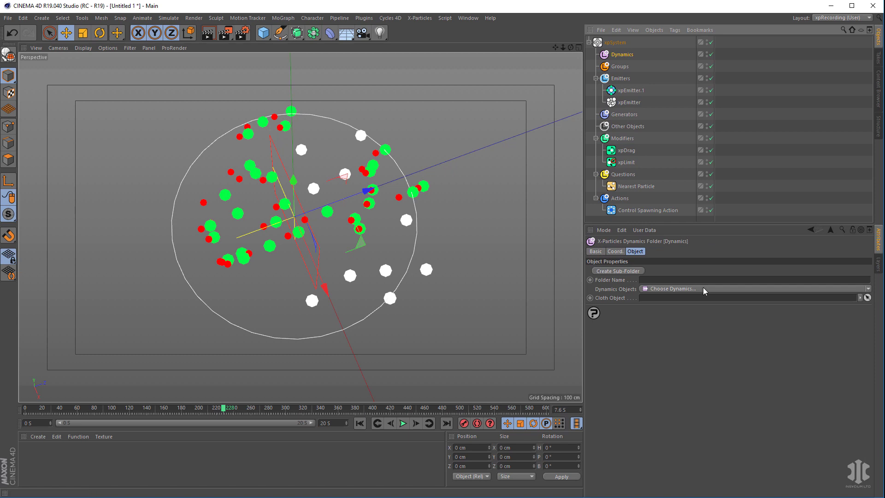
{"action": "left_click", "coordinate": [679, 287]}
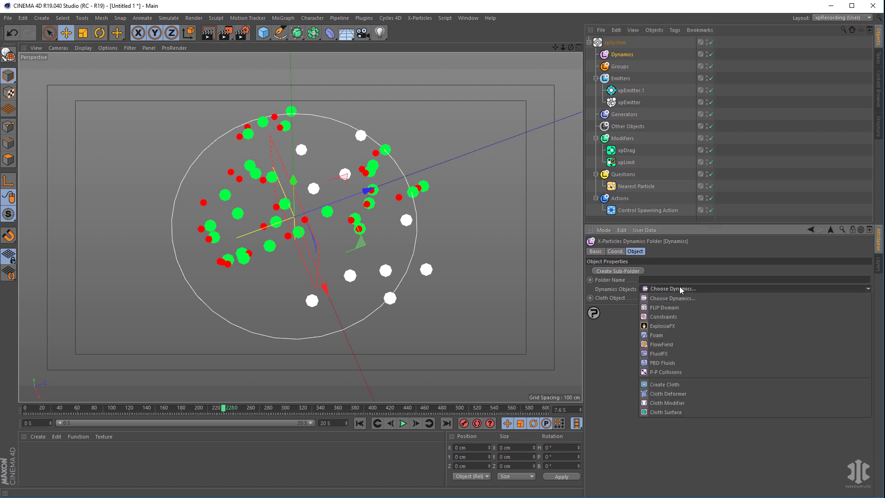
{"action": "left_click", "coordinate": [684, 373]}
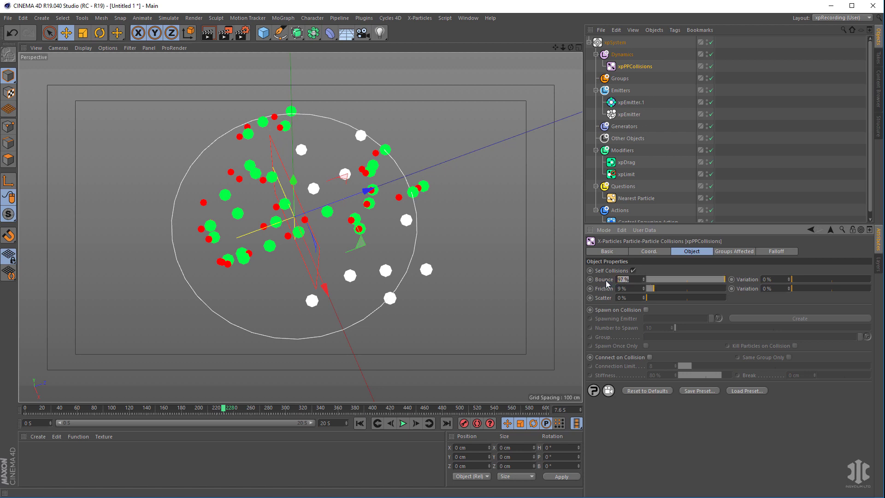
Set the particle collisions' bounce to 2%, friction to 37% with 30% variation, and scatter to 18%.
{"action": "type", "text": "2"}
{"action": "left_click_drag", "start_coordinate": [659, 290], "coordinate": [675, 291]}
{"action": "left_click_drag", "start_coordinate": [788, 289], "coordinate": [823, 292]}
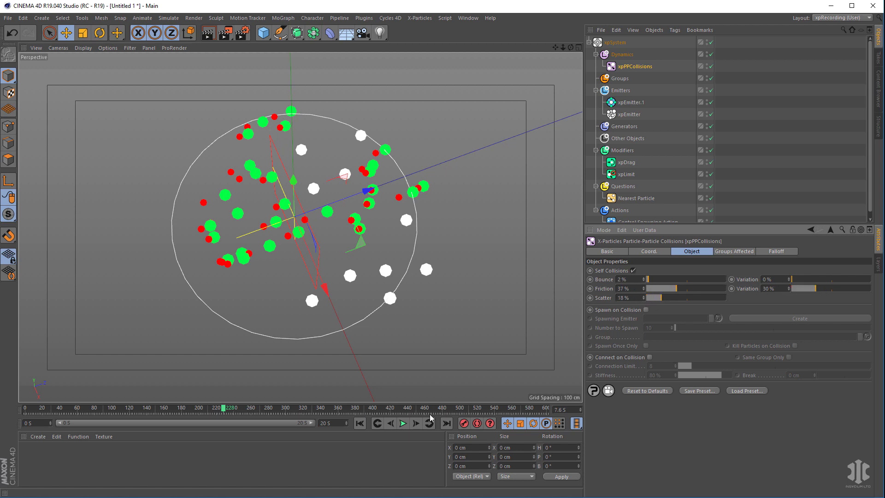
Replay the simulation from the start and examine how the spawned particles push apart with collisions active.
{"action": "left_click", "coordinate": [362, 424]}
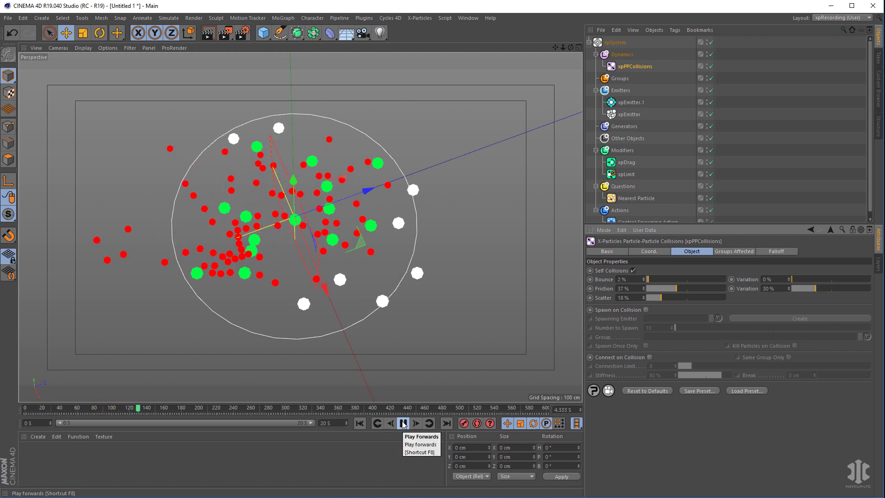
{"action": "left_click", "coordinate": [403, 423]}
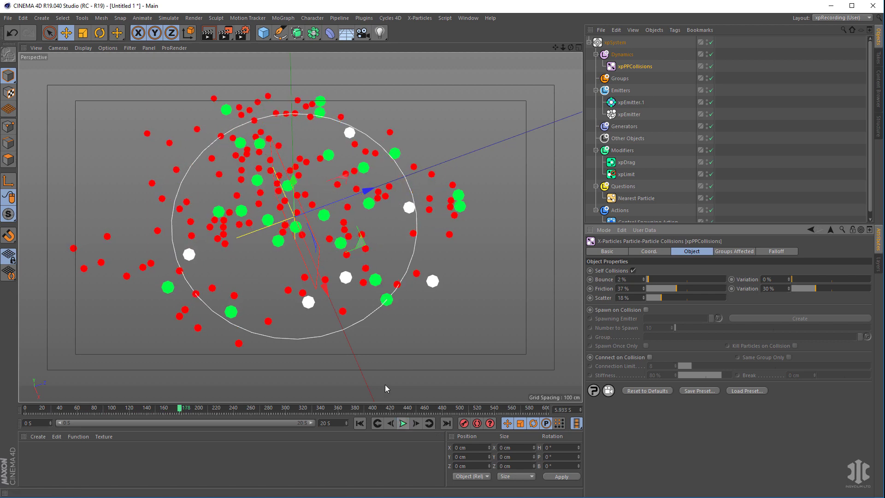
{"action": "key", "text": "shift+f"}
{"action": "left_click", "coordinate": [403, 423]}
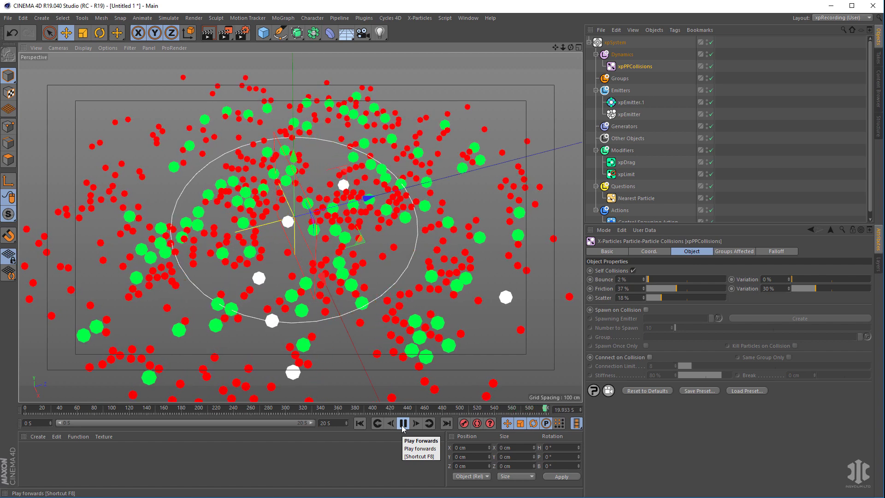
{"action": "left_click", "coordinate": [403, 423]}
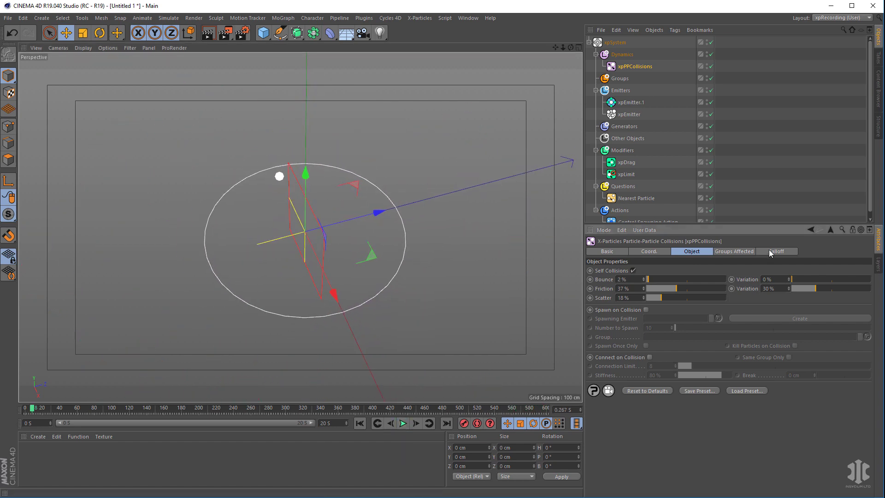
Review the emission and display settings of the spawning emitter xpEmitter.1.
{"action": "left_click_drag", "start_coordinate": [774, 225], "coordinate": [768, 250]}
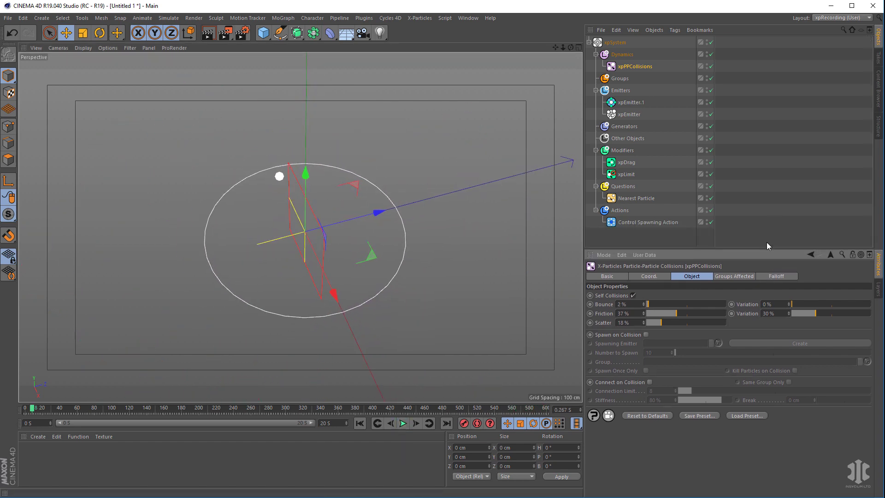
{"action": "left_click", "coordinate": [630, 102]}
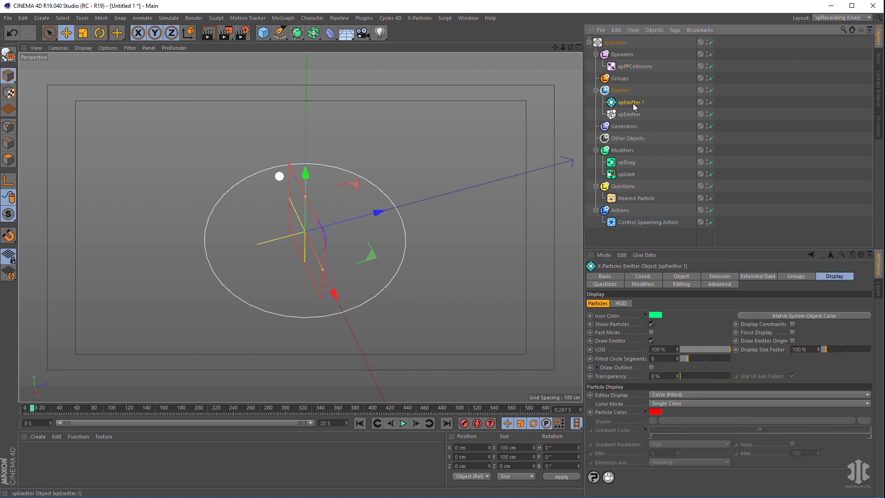
{"action": "left_click", "coordinate": [716, 277]}
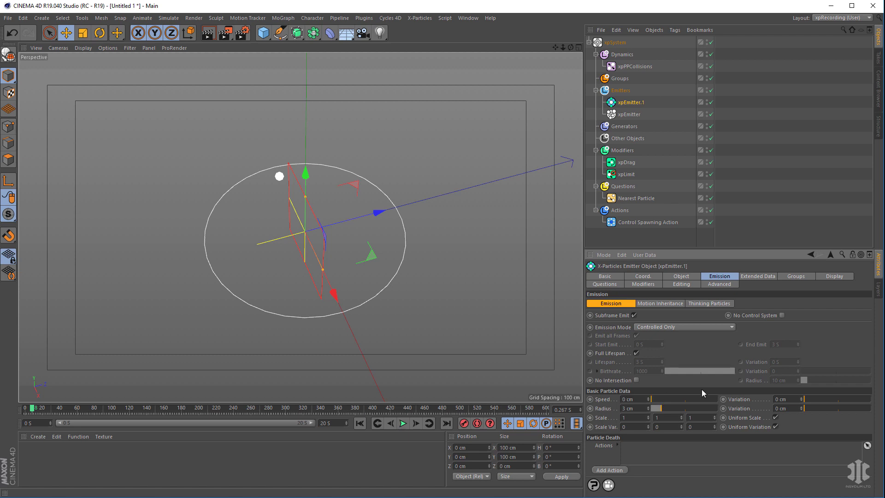
{"action": "left_click", "coordinate": [832, 279]}
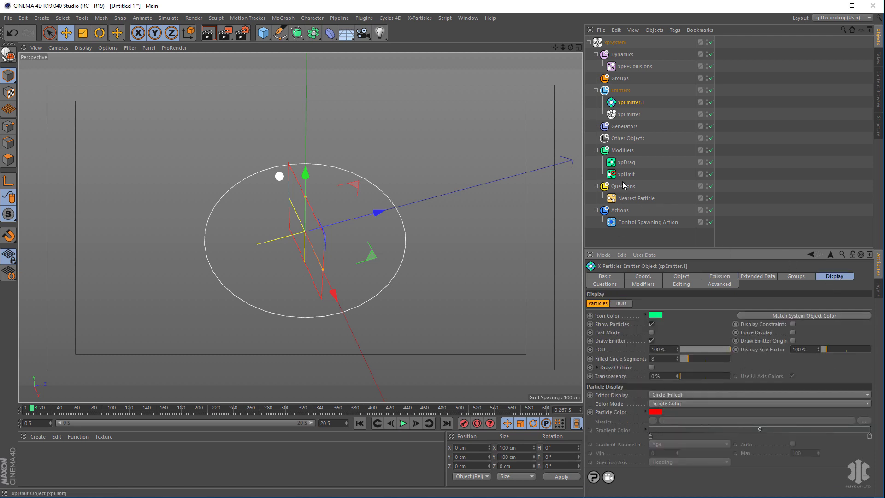
Run the simulation from the start again and pause it once spawning is under way.
{"action": "left_click", "coordinate": [359, 424]}
{"action": "left_click", "coordinate": [402, 423]}
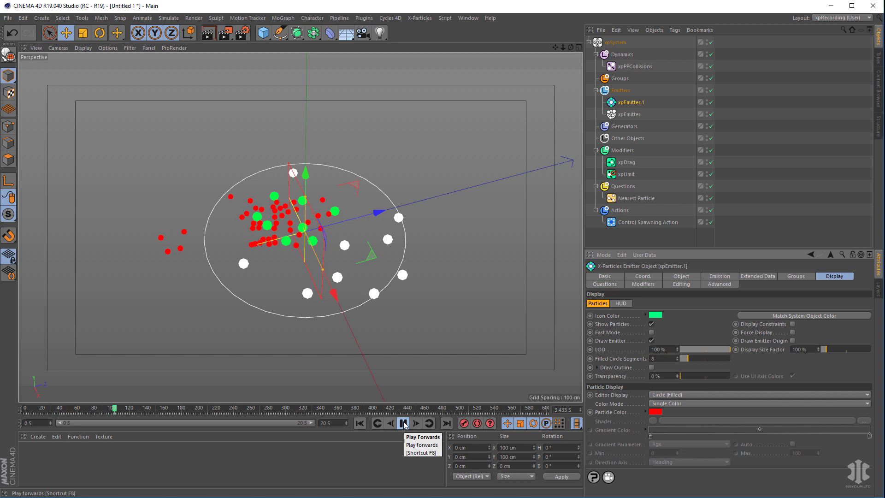
{"action": "left_click", "coordinate": [405, 423]}
Set the particle collisions' bounce to 0%, friction to 69% and scatter to 5%.
{"action": "left_click", "coordinate": [635, 67]}
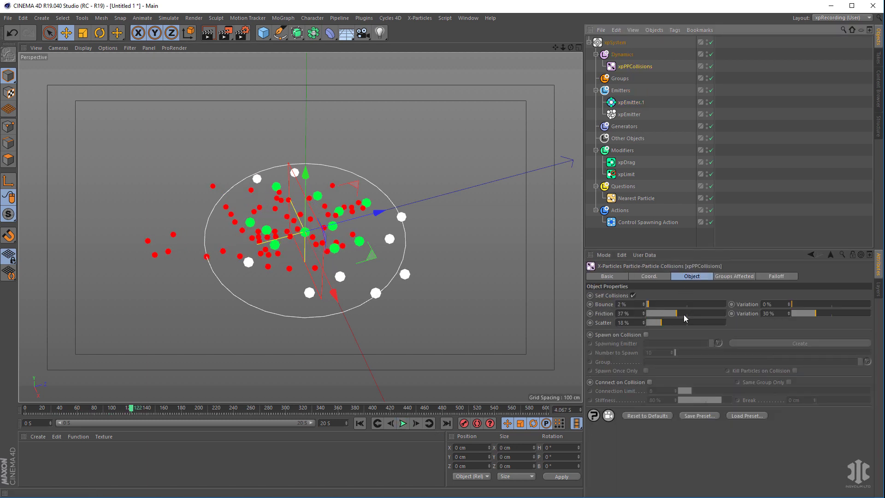
{"action": "left_click_drag", "start_coordinate": [684, 314], "coordinate": [705, 313]}
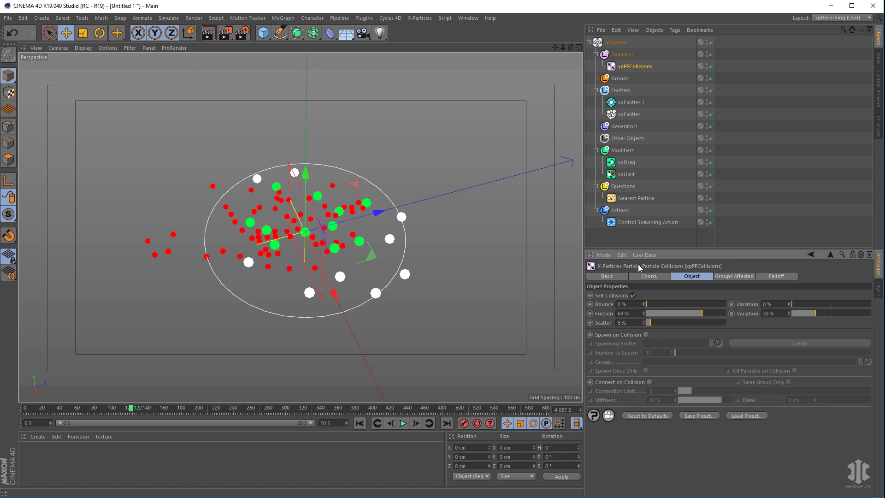
Set the Drag modifier's force multiplier to 61% and replay the simulation to check the particle spread.
{"action": "left_click", "coordinate": [628, 163]}
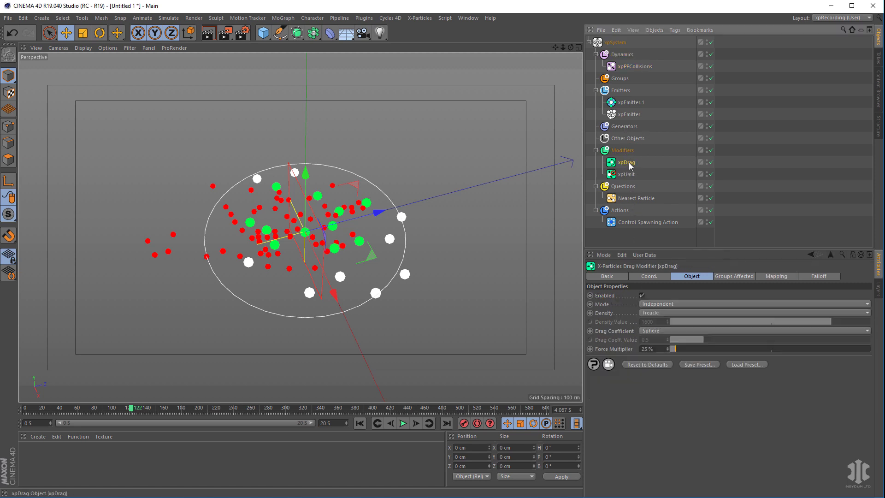
{"action": "left_click_drag", "start_coordinate": [678, 349], "coordinate": [681, 348]}
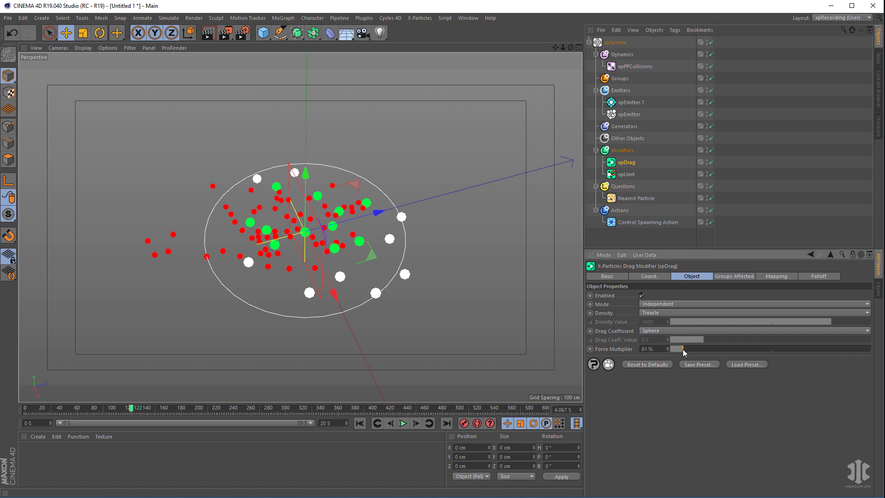
{"action": "left_click", "coordinate": [403, 423]}
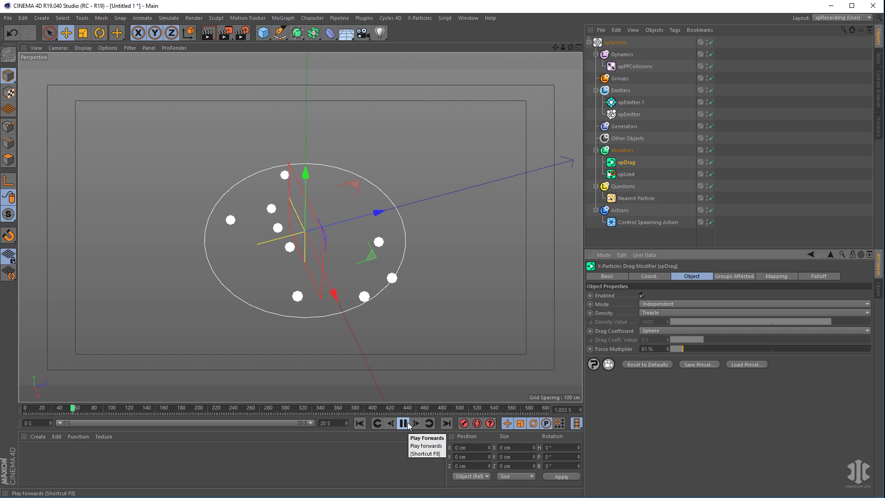
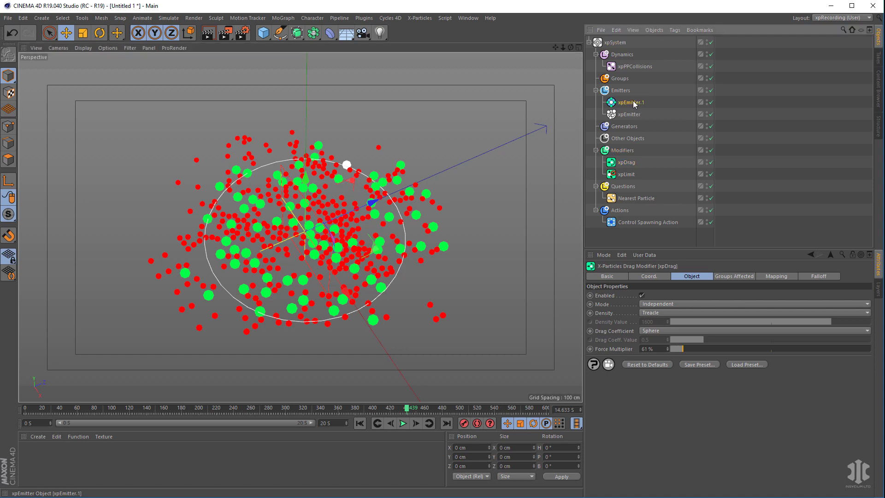
Enable Nearest Particle Data in the extended data of xpEmitter.1.
{"action": "left_click", "coordinate": [632, 103]}
{"action": "left_click", "coordinate": [756, 277]}
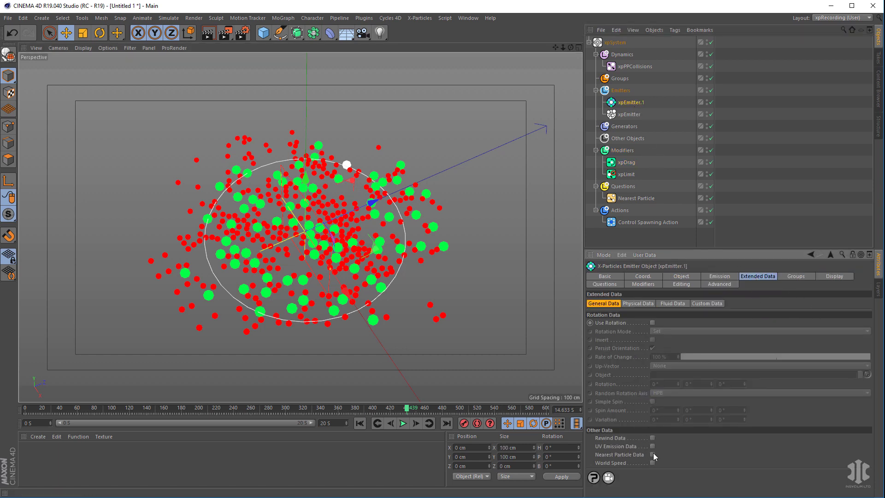
{"action": "left_click", "coordinate": [653, 454]}
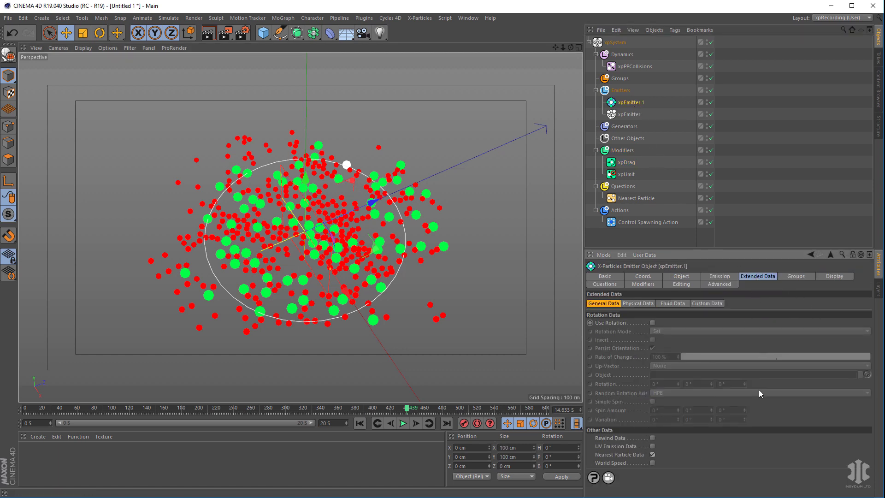
Add a question to xpEmitter.1 and make it a Particle Position question of the Nearest Particle kind.
{"action": "left_click", "coordinate": [604, 284]}
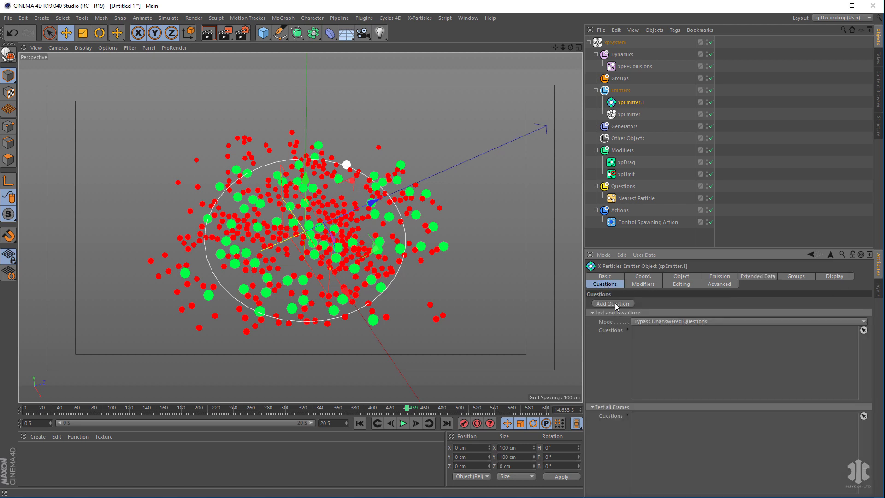
{"action": "left_click", "coordinate": [615, 304]}
{"action": "left_click", "coordinate": [662, 303]}
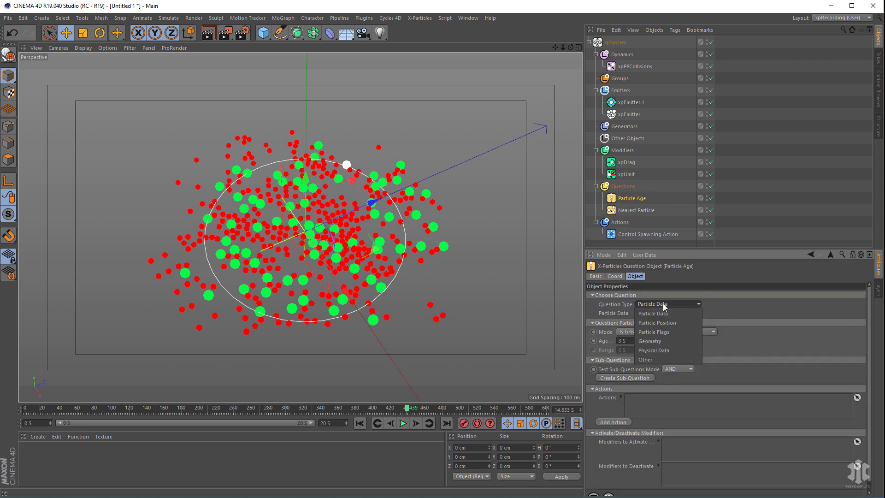
{"action": "left_click", "coordinate": [675, 323]}
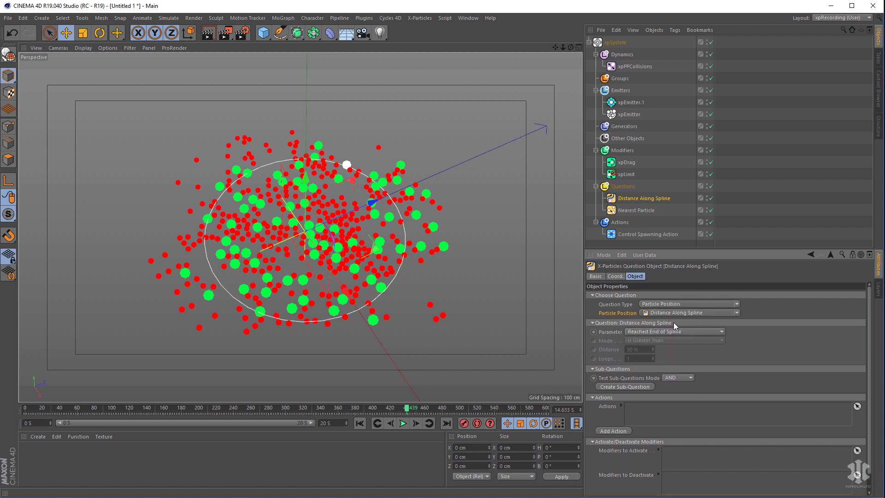
{"action": "left_click", "coordinate": [682, 313]}
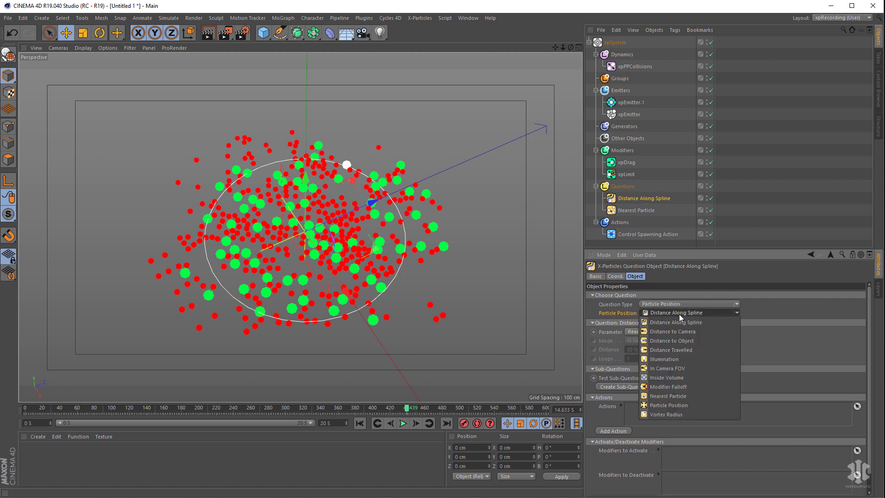
{"action": "left_click", "coordinate": [701, 392]}
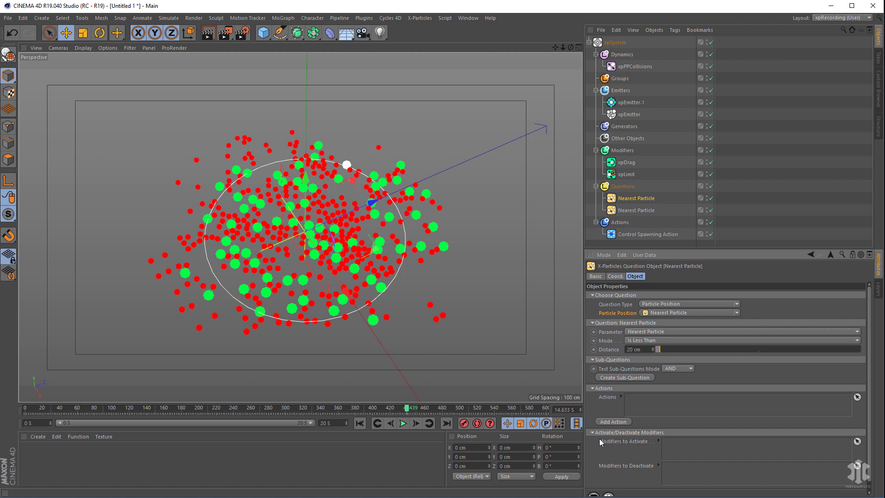
Add a Control Spawning direct action to the new Nearest Particle question and create another spawning emitter for it.
{"action": "left_click", "coordinate": [613, 422]}
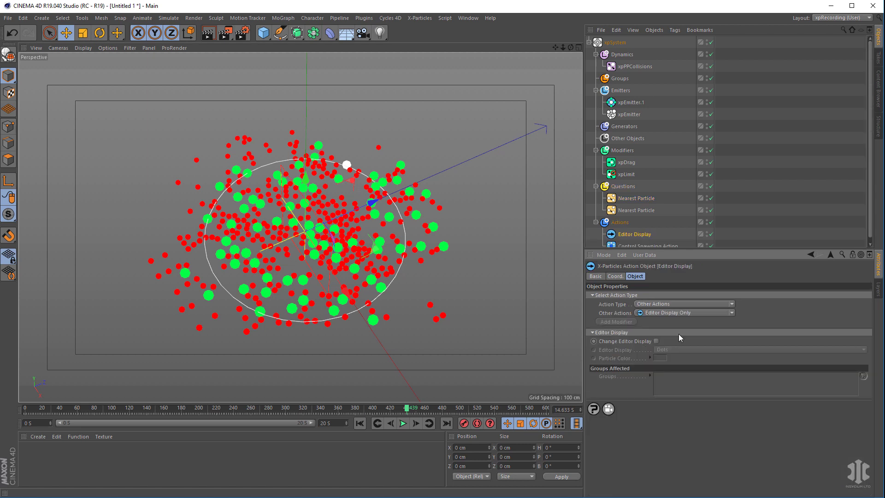
{"action": "left_click", "coordinate": [684, 304]}
{"action": "left_click", "coordinate": [686, 332]}
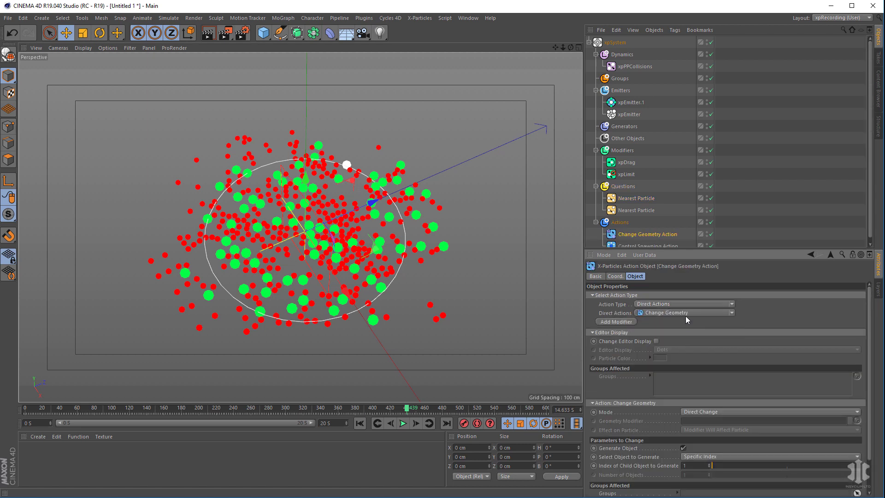
{"action": "left_click", "coordinate": [685, 313]}
{"action": "left_click", "coordinate": [690, 423]}
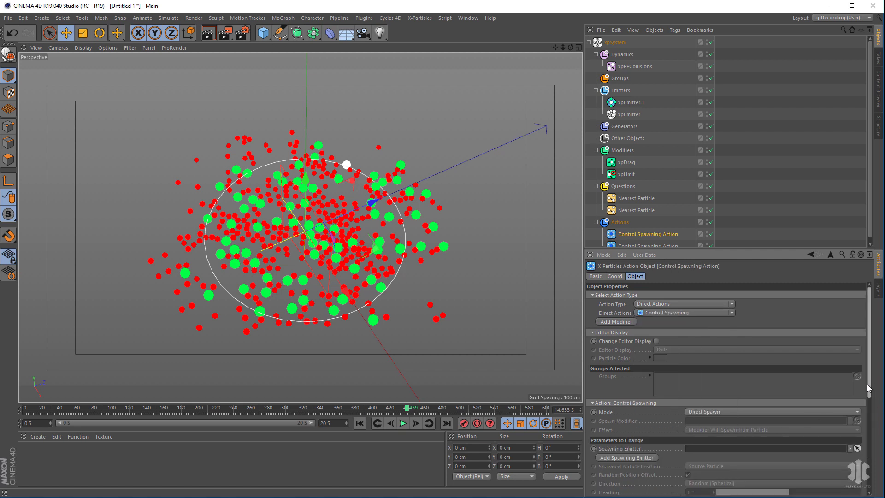
{"action": "scroll", "coordinate": [870, 392], "scroll_direction": "down", "scroll_amount": 4}
{"action": "left_click", "coordinate": [630, 370]}
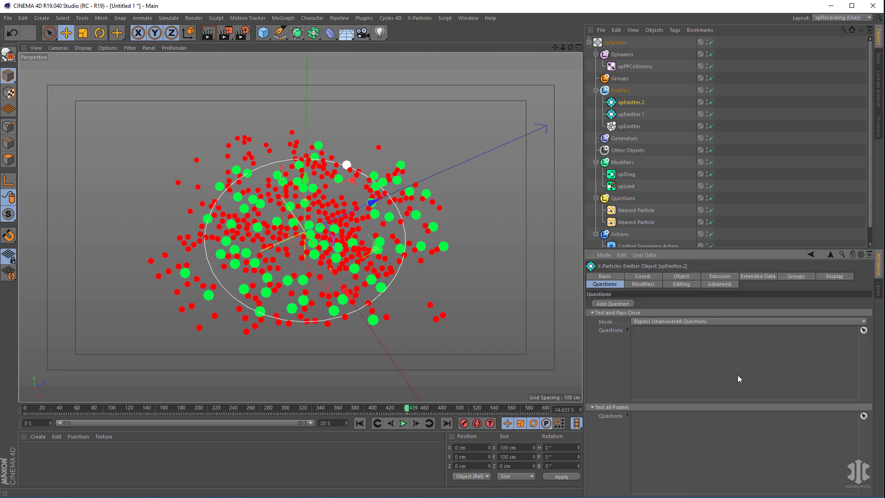
Set the newest Control Spawning action to Inherit particle speed with speed multiplier 0, number of particles 1 and variation 1.
{"action": "scroll", "coordinate": [637, 201], "scroll_direction": "down", "scroll_amount": 1}
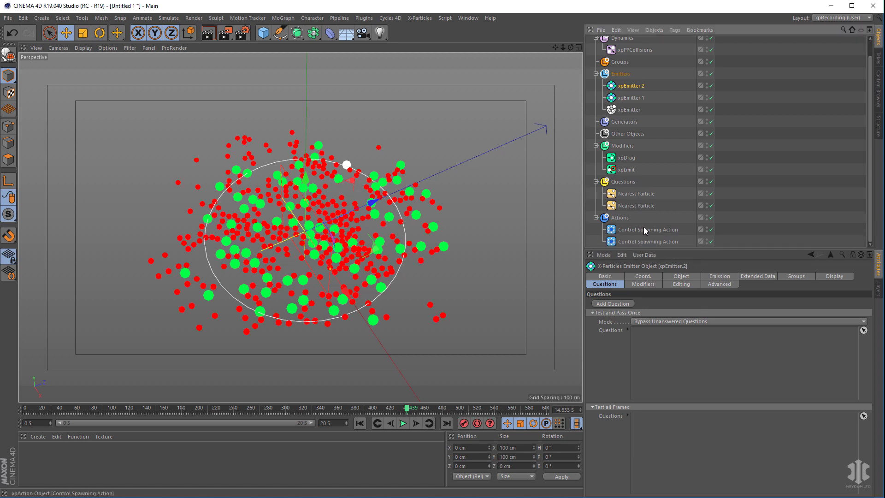
{"action": "left_click", "coordinate": [643, 229]}
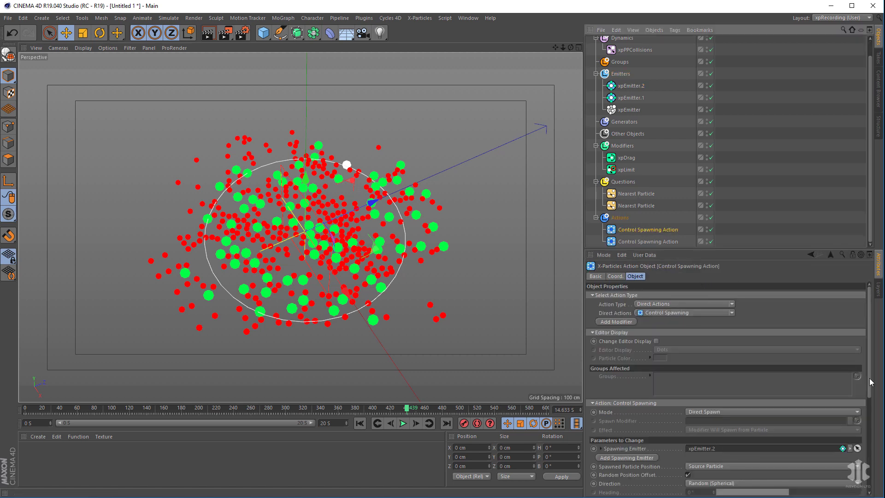
{"action": "scroll", "coordinate": [871, 382], "scroll_direction": "down", "scroll_amount": 6}
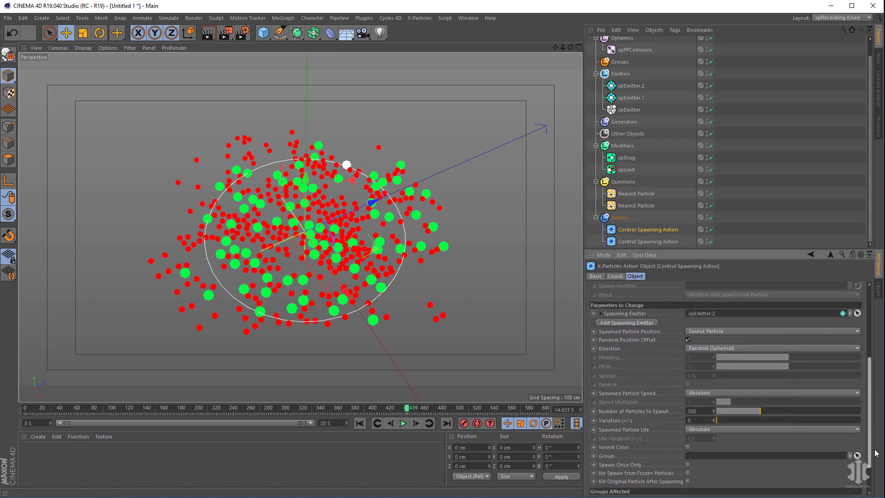
{"action": "left_click", "coordinate": [708, 395]}
{"action": "left_click", "coordinate": [701, 403]}
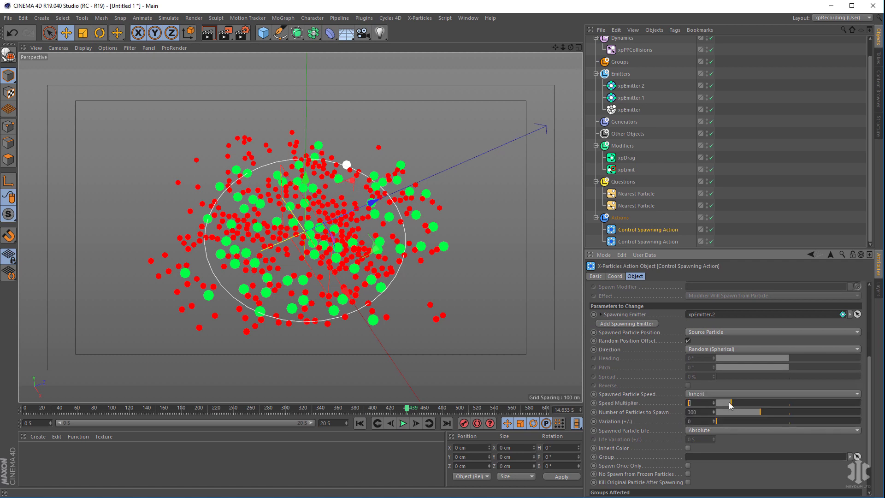
{"action": "left_click_drag", "start_coordinate": [729, 405], "coordinate": [706, 413]}
{"action": "key", "text": "Tab"}
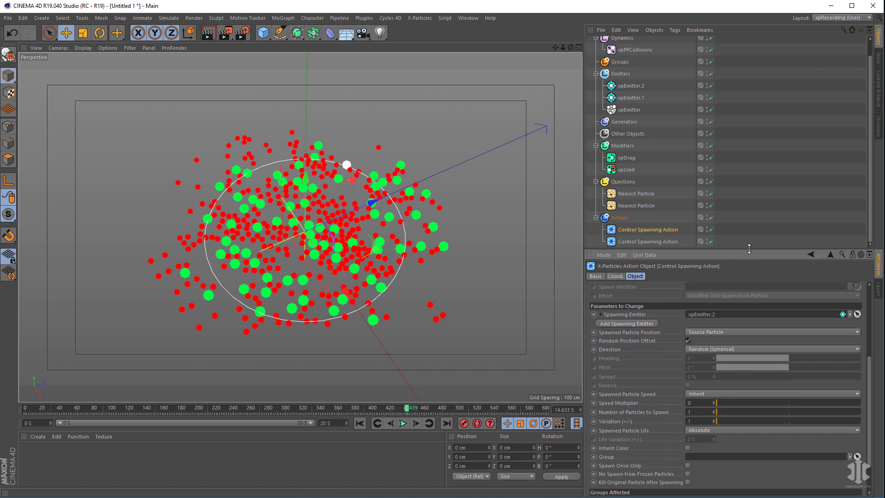
Set the editor display of xpEmitter.2 to Circle (Filled).
{"action": "left_click_drag", "start_coordinate": [750, 247], "coordinate": [750, 274]}
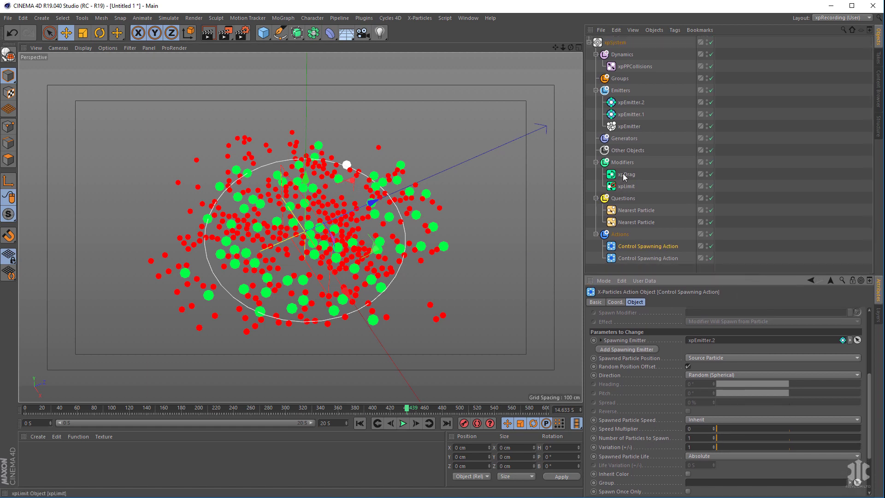
{"action": "left_click", "coordinate": [631, 102]}
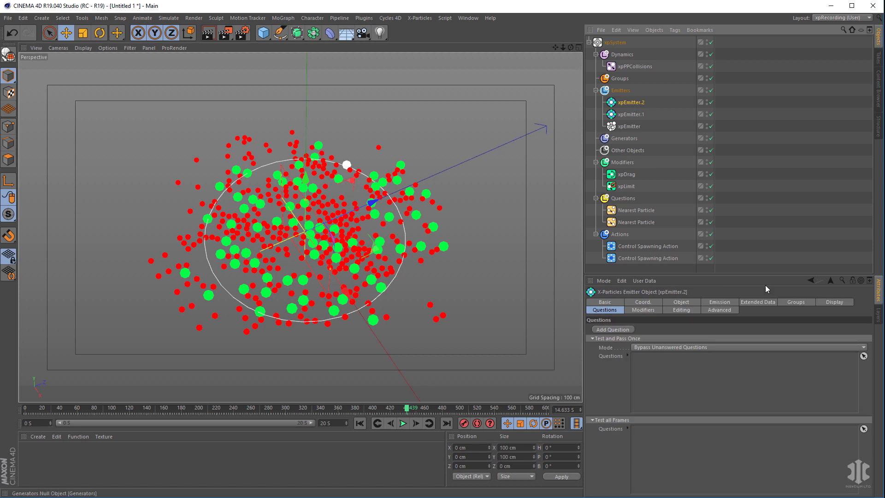
{"action": "left_click", "coordinate": [826, 302]}
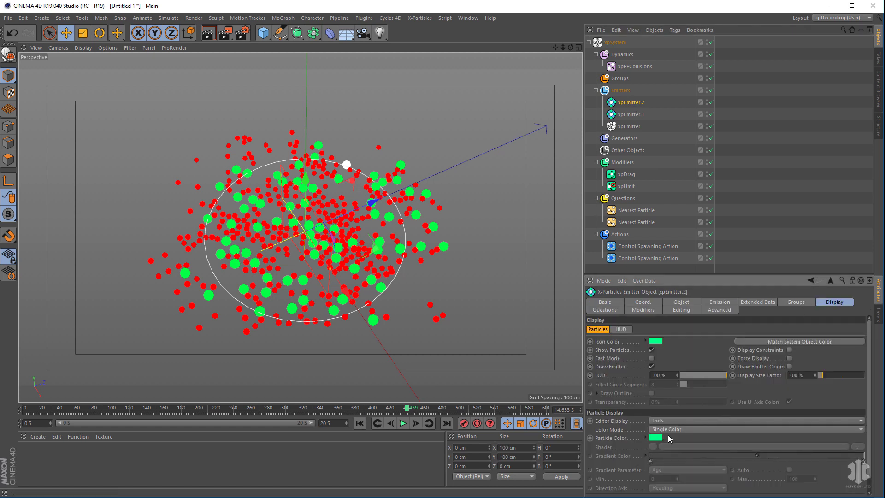
{"action": "scroll", "coordinate": [675, 438], "scroll_direction": "down", "scroll_amount": 1}
{"action": "left_click", "coordinate": [676, 405]}
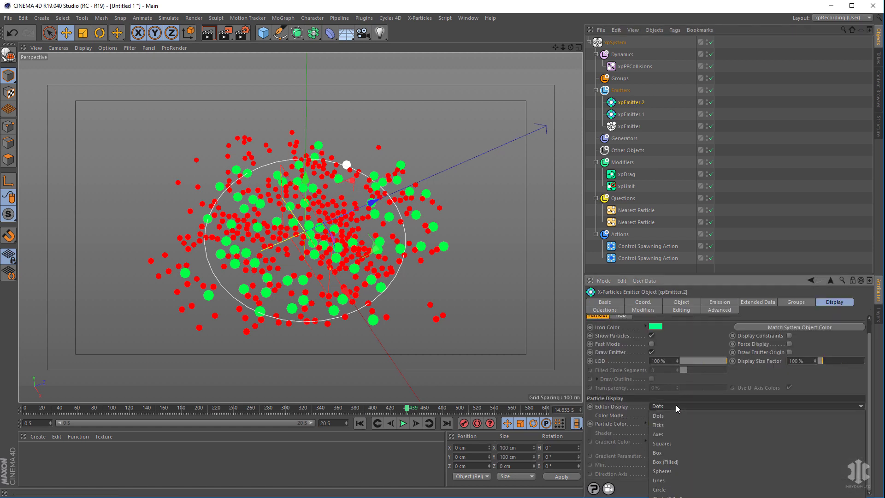
{"action": "left_click", "coordinate": [678, 470]}
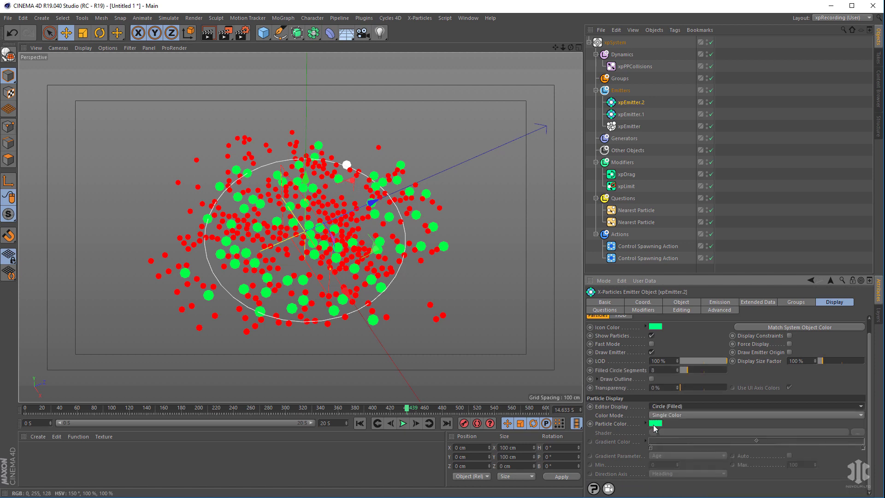
Change the particle color of xpEmitter.2 to magenta.
{"action": "left_click", "coordinate": [672, 433]}
{"action": "left_click_drag", "start_coordinate": [698, 425], "coordinate": [701, 424]}
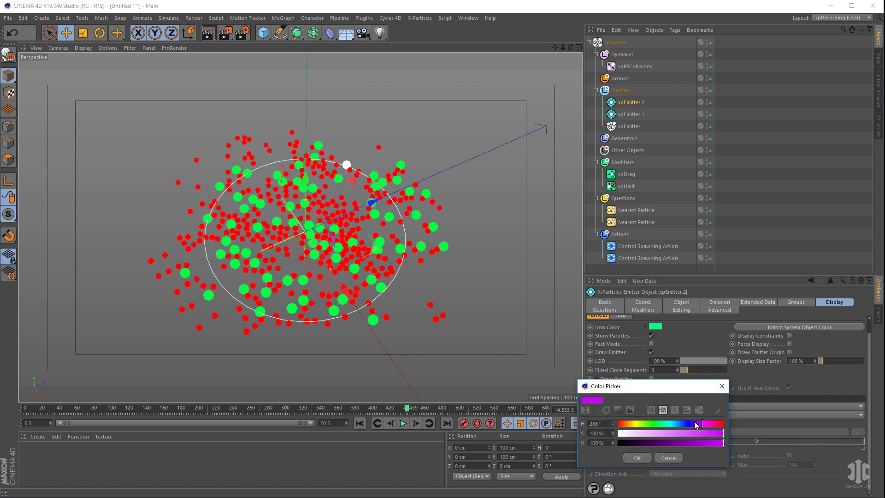
{"action": "left_click_drag", "start_coordinate": [705, 425], "coordinate": [709, 425]}
{"action": "left_click", "coordinate": [635, 457]}
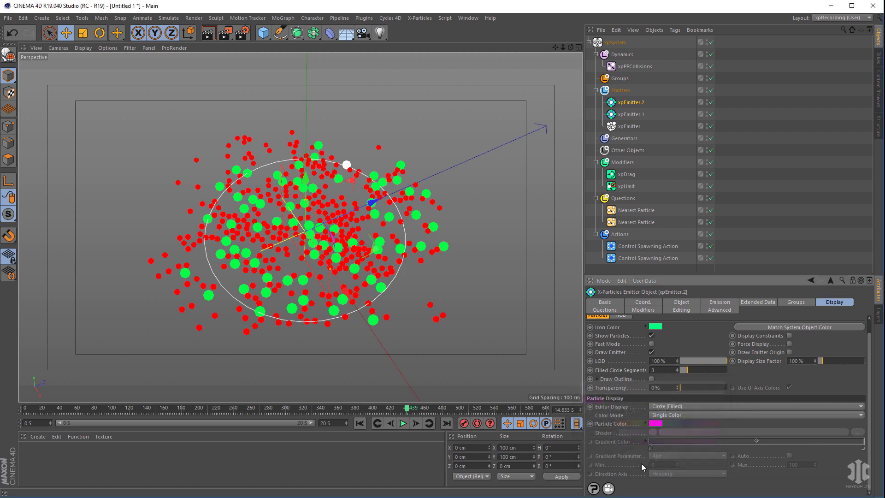
Set the emission speed of xpEmitter.2 to 0 cm and replay the simulation from the start to check the spawned particles.
{"action": "left_click", "coordinate": [721, 303]}
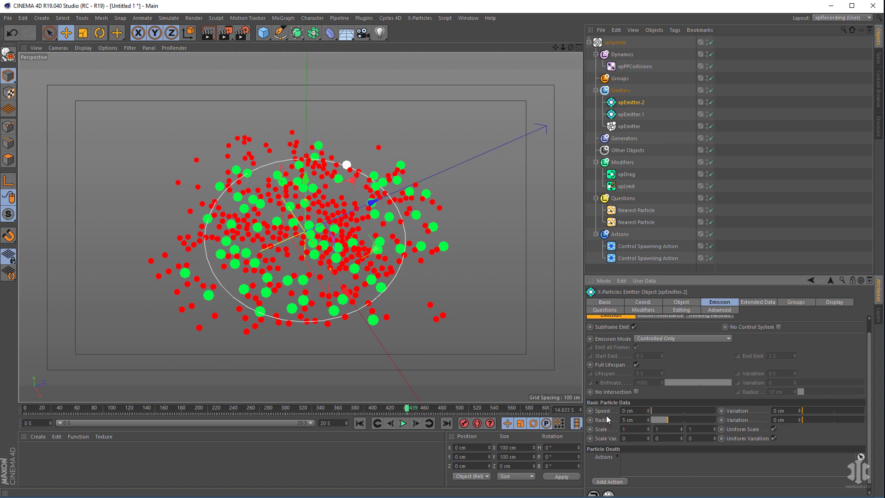
{"action": "left_click", "coordinate": [768, 221]}
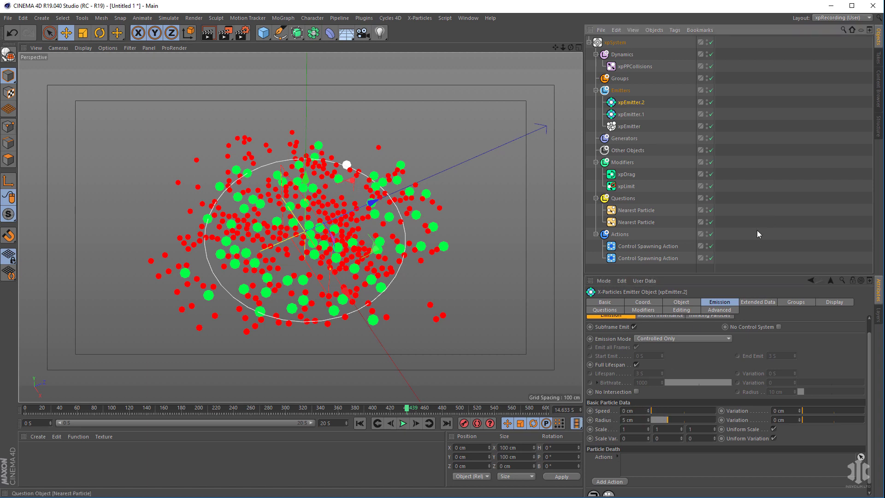
{"action": "left_click", "coordinate": [358, 423]}
{"action": "left_click", "coordinate": [403, 423]}
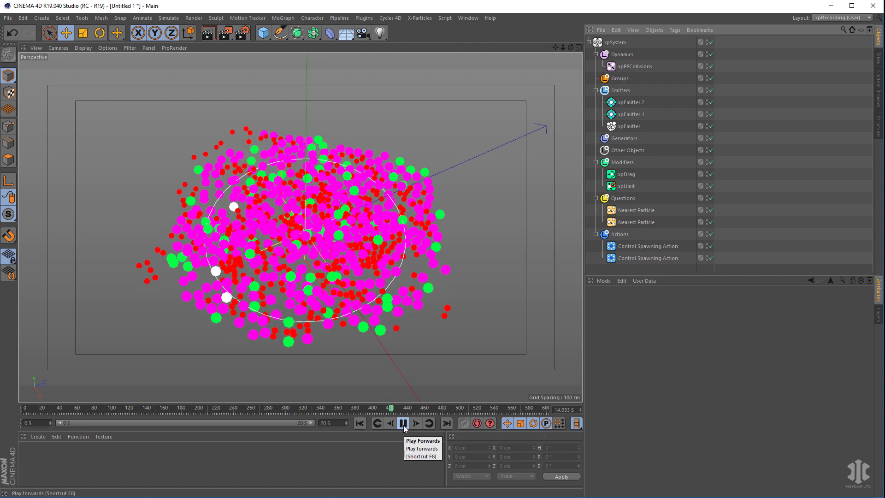
{"action": "left_click", "coordinate": [403, 423]}
{"action": "left_click_drag", "start_coordinate": [434, 332], "coordinate": [402, 348], "text": "alt"}
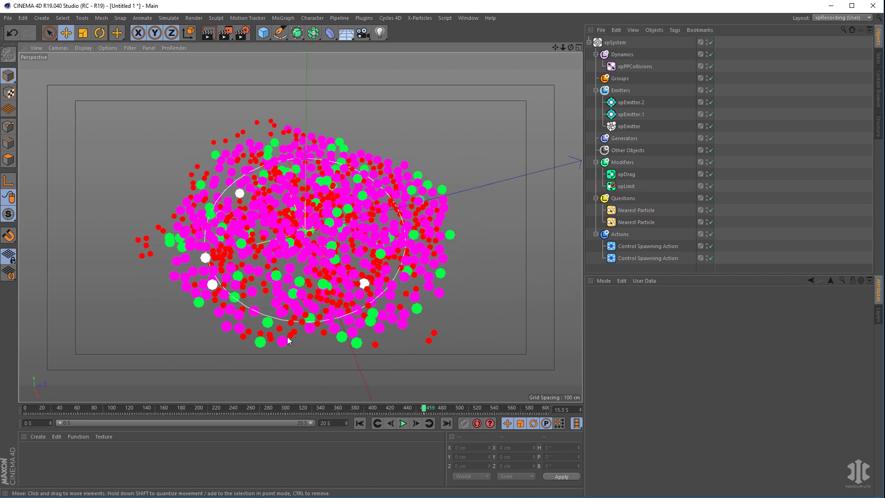
Set the particle radius of xpEmitter.1 to 5 cm and rewind the timeline to the start.
{"action": "left_click", "coordinate": [634, 247]}
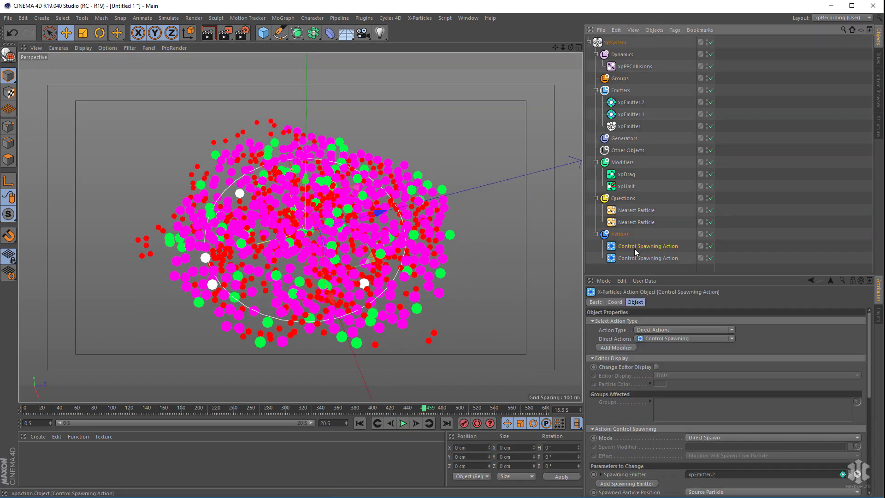
{"action": "scroll", "coordinate": [618, 435], "scroll_direction": "down", "scroll_amount": 2}
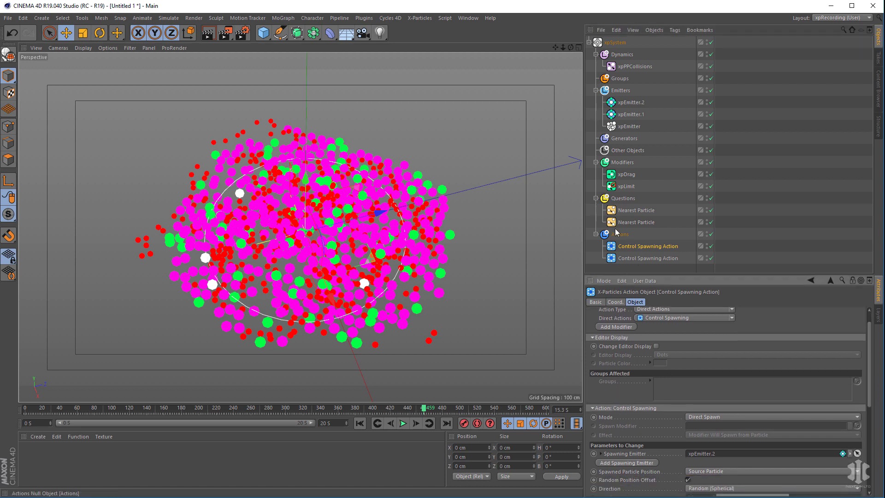
{"action": "left_click", "coordinate": [627, 127]}
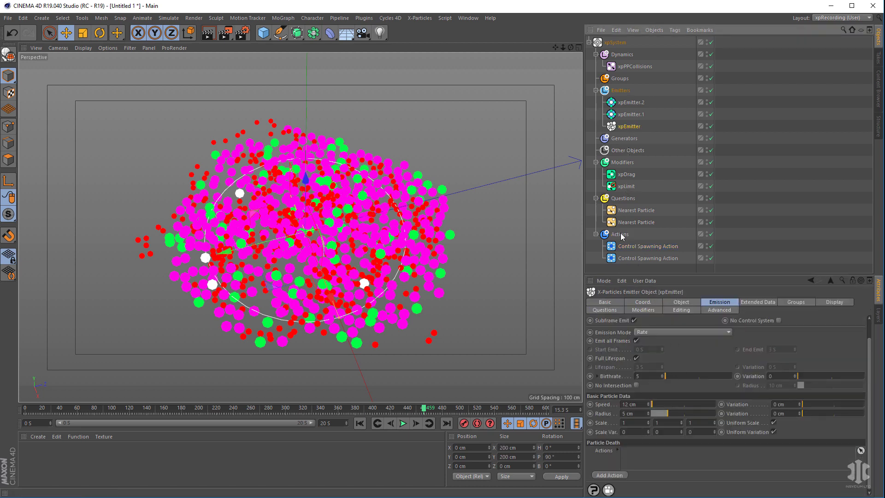
{"action": "left_click", "coordinate": [625, 113]}
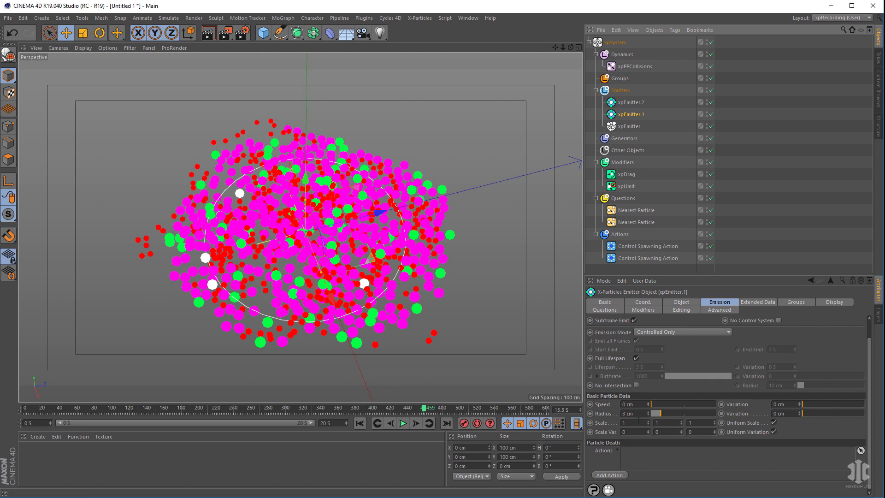
{"action": "type", "text": "5"}
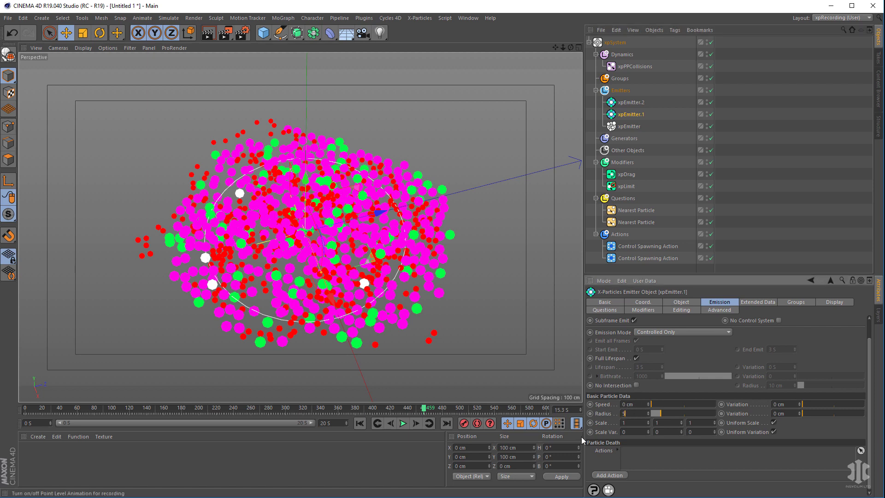
{"action": "key", "text": "Return"}
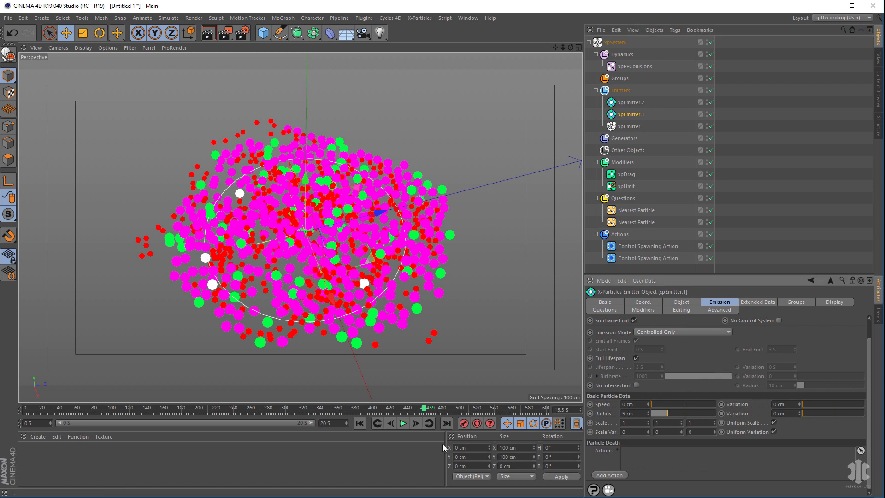
{"action": "left_click", "coordinate": [360, 424]}
Change the particle color of xpEmitter.2 to orange with a hue of 33°.
{"action": "left_click", "coordinate": [633, 103]}
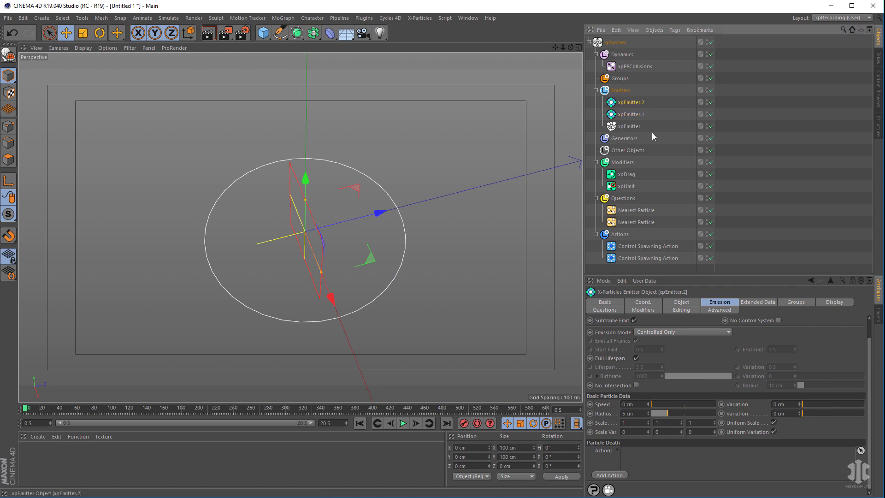
{"action": "left_click", "coordinate": [829, 302]}
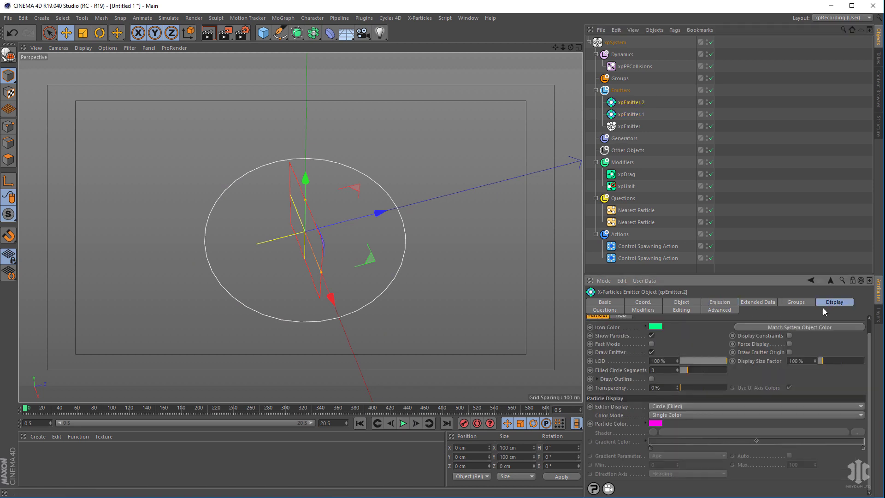
{"action": "left_click", "coordinate": [653, 424]}
{"action": "left_click", "coordinate": [631, 423]}
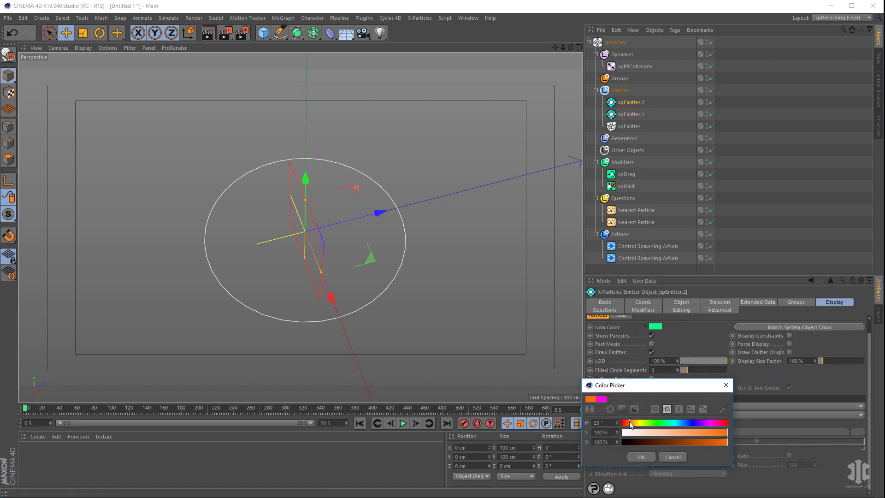
{"action": "left_click_drag", "start_coordinate": [631, 423], "coordinate": [633, 424]}
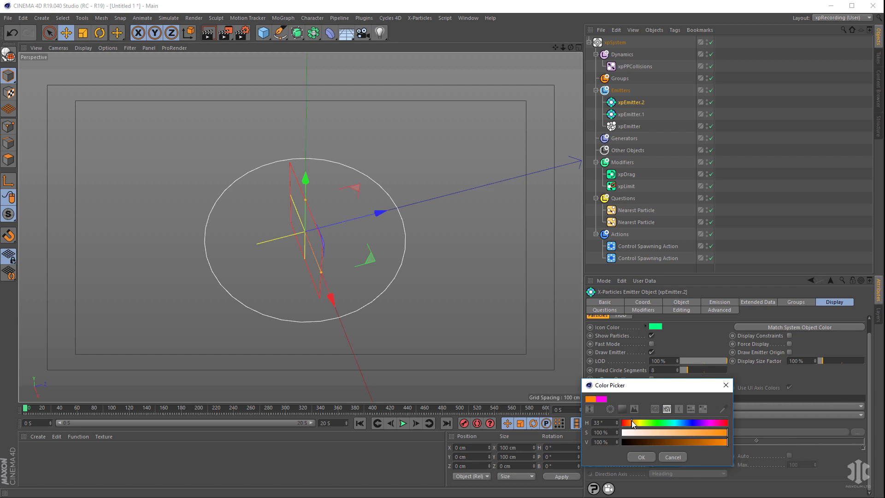
{"action": "left_click", "coordinate": [641, 457]}
Play the simulation, stop it and inspect the particle cluster from another angle.
{"action": "left_click", "coordinate": [403, 424]}
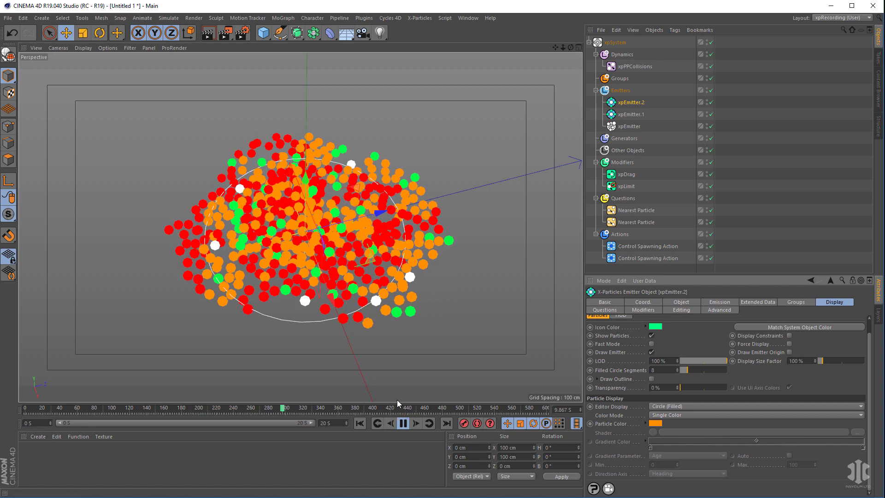
{"action": "left_click", "coordinate": [404, 423]}
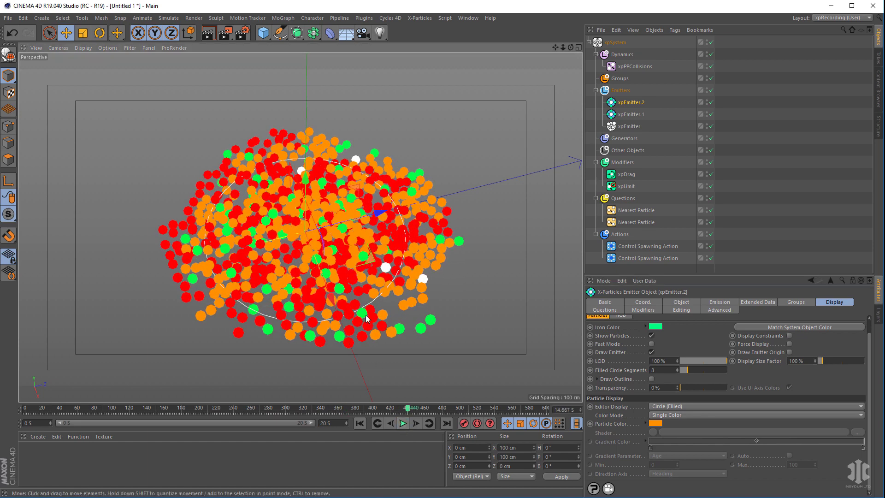
{"action": "left_click_drag", "start_coordinate": [368, 318], "coordinate": [366, 350], "text": "alt"}
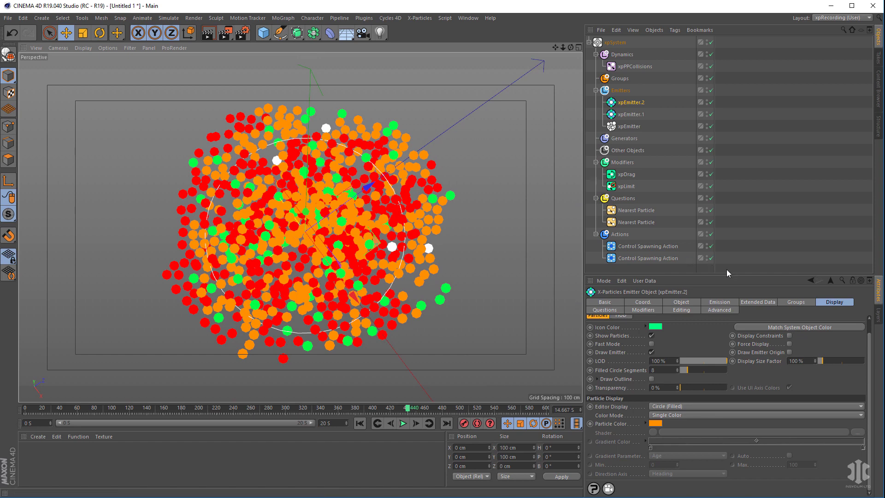
Add a Scale control modifier to the system's Modifiers folder.
{"action": "left_click_drag", "start_coordinate": [729, 275], "coordinate": [729, 305]}
{"action": "left_click", "coordinate": [621, 165]}
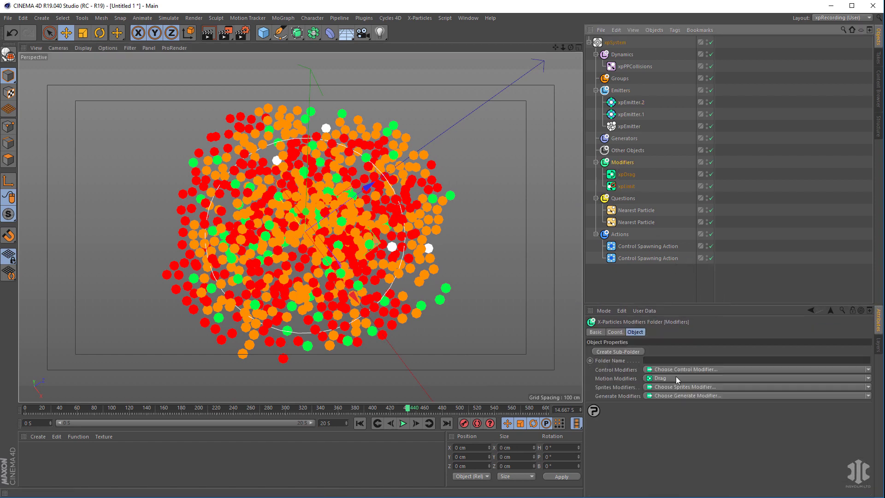
{"action": "left_click", "coordinate": [675, 376]}
{"action": "left_click", "coordinate": [678, 370]}
{"action": "left_click", "coordinate": [678, 370]}
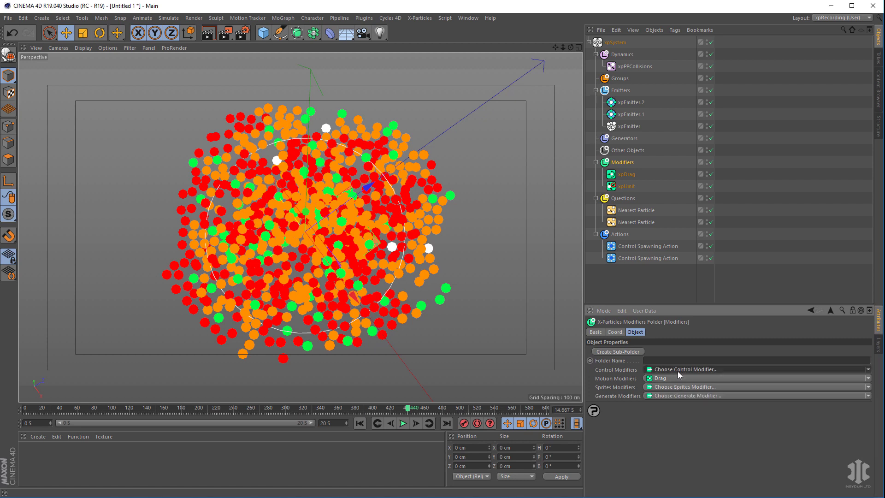
{"action": "left_click", "coordinate": [687, 480]}
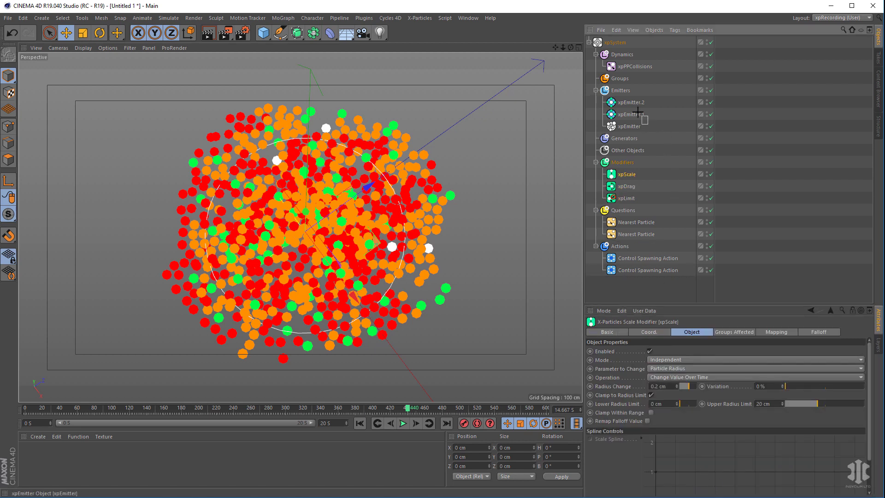
Change the particle radius of xpEmitter, xpEmitter.1 and xpEmitter.2 together in their emission settings.
{"action": "left_click", "coordinate": [629, 127]}
{"action": "left_click", "coordinate": [631, 102], "text": "shift"}
{"action": "left_click", "coordinate": [717, 332]}
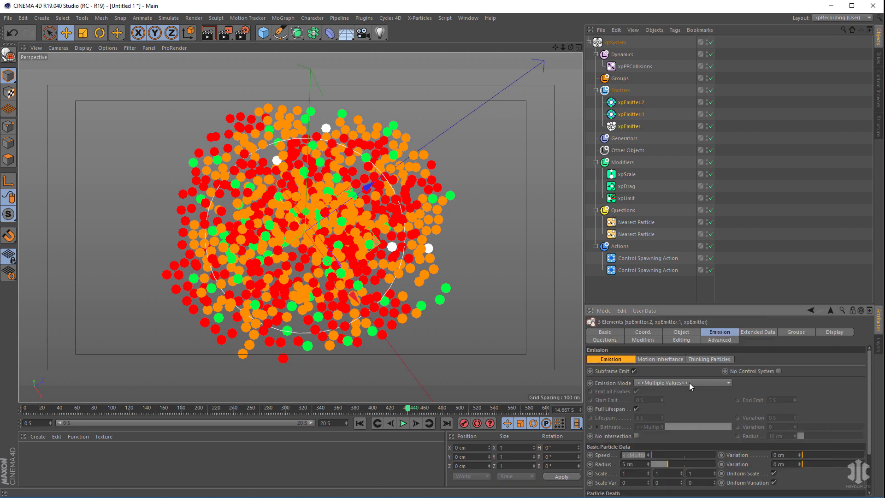
{"action": "left_click_drag", "start_coordinate": [663, 464], "coordinate": [641, 465]}
Set the xpScale modifier's operation to Use Spline for the particle radius, with a maximum scale of 5.
{"action": "left_click", "coordinate": [627, 176]}
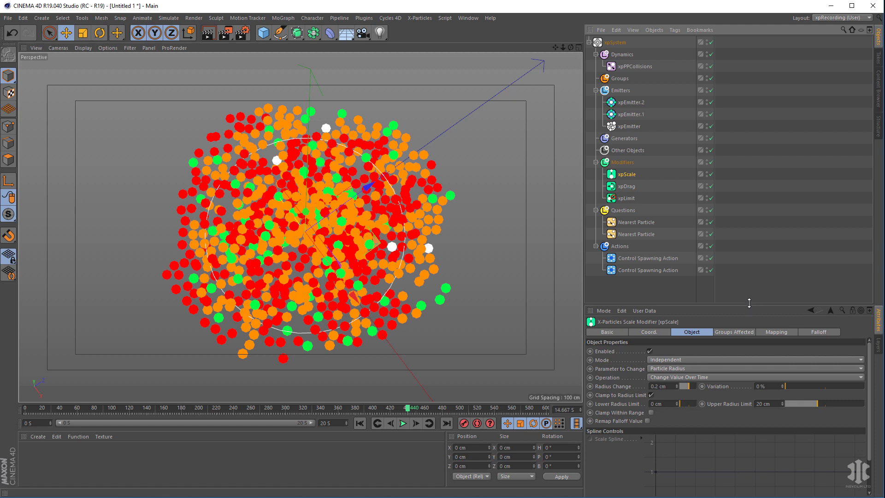
{"action": "left_click_drag", "start_coordinate": [749, 303], "coordinate": [752, 213]}
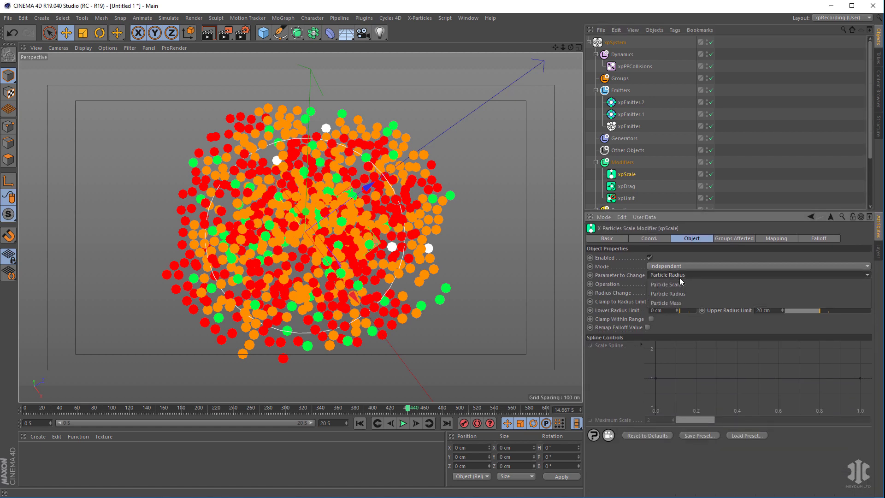
{"action": "left_click", "coordinate": [680, 282]}
{"action": "left_click", "coordinate": [677, 329]}
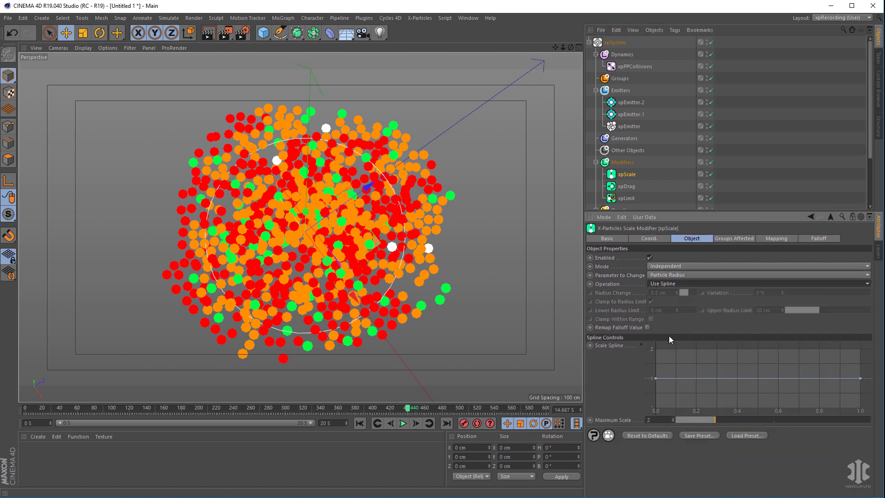
{"action": "left_click", "coordinate": [655, 420]}
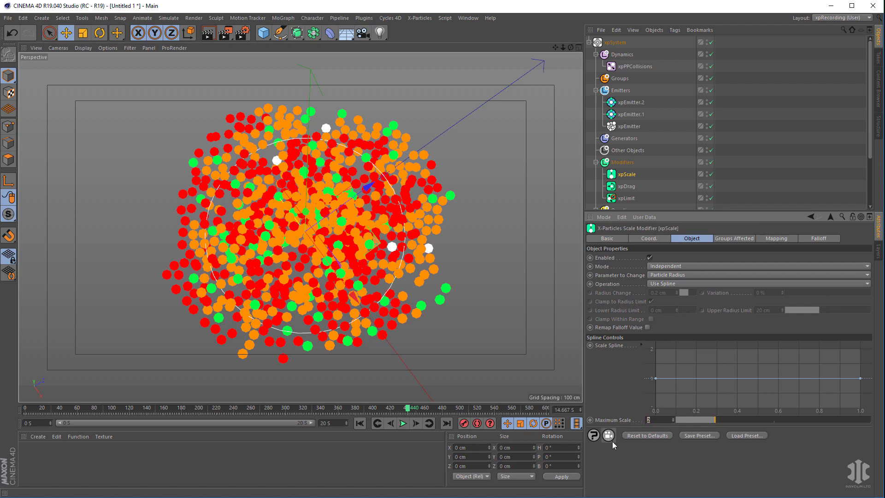
{"action": "key", "text": "Return"}
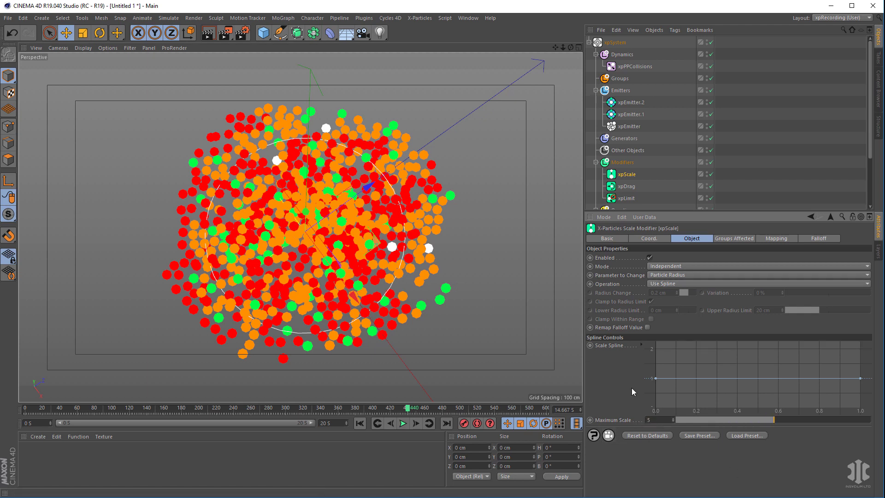
Add a point close to the start of xpScale's scale spline and lower the spline's first point to 0.
{"action": "scroll", "coordinate": [727, 372], "scroll_direction": "down", "scroll_amount": 2}
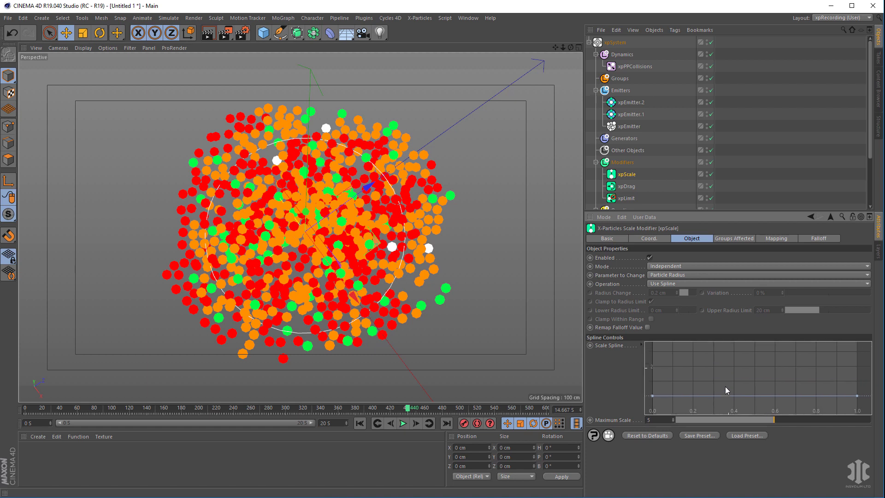
{"action": "scroll", "coordinate": [759, 376], "scroll_direction": "down", "scroll_amount": 2}
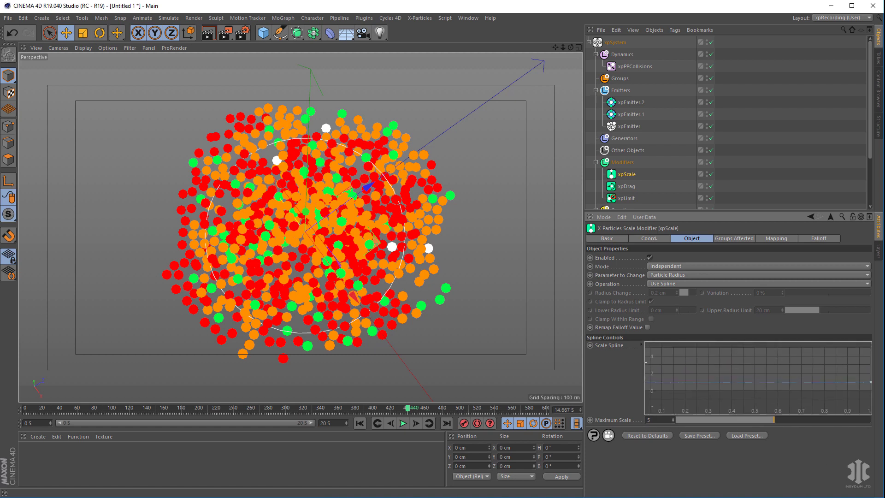
{"action": "middle_click_drag", "start_coordinate": [720, 398], "coordinate": [756, 410]}
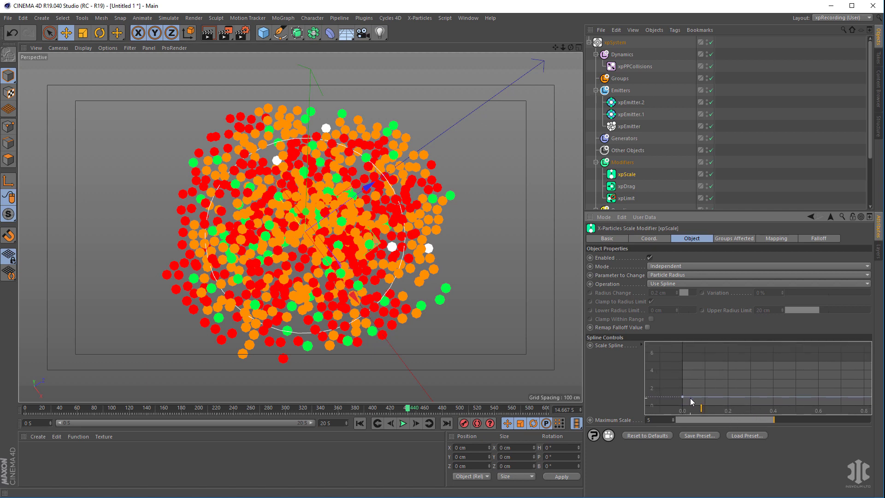
{"action": "left_click", "coordinate": [690, 396], "text": "ctrl"}
{"action": "left_click_drag", "start_coordinate": [682, 396], "coordinate": [683, 424]}
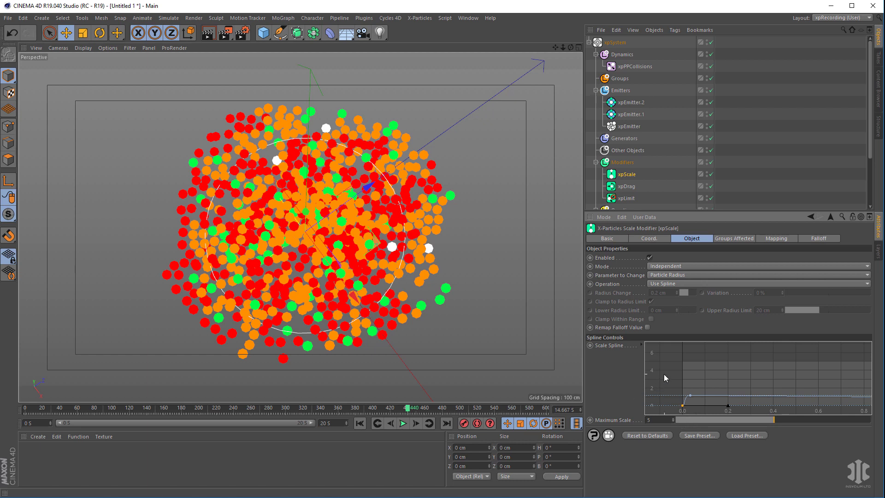
Raise the scale spline's second point and end point together to about 5, creating a steep rise followed by a plateau.
{"action": "middle_click_drag", "start_coordinate": [664, 375], "coordinate": [662, 373]}
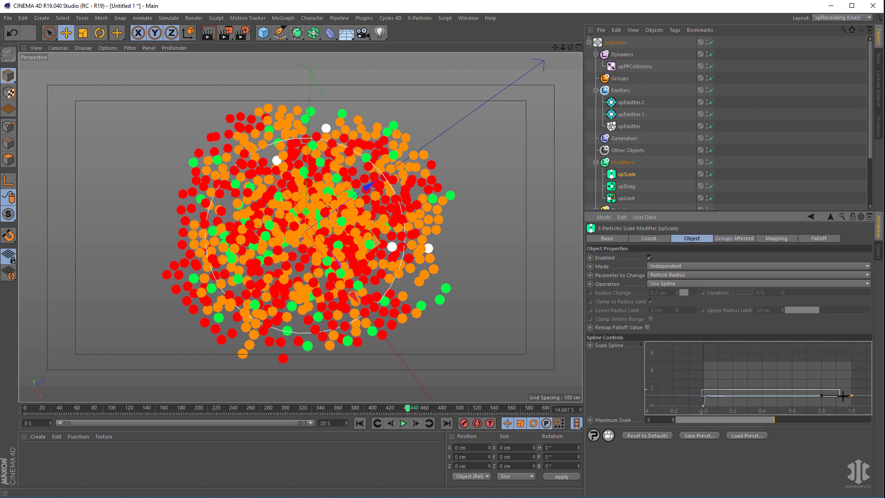
{"action": "scroll", "coordinate": [703, 389], "scroll_direction": "down", "scroll_amount": 2}
{"action": "left_click_drag", "start_coordinate": [852, 396], "coordinate": [852, 361]}
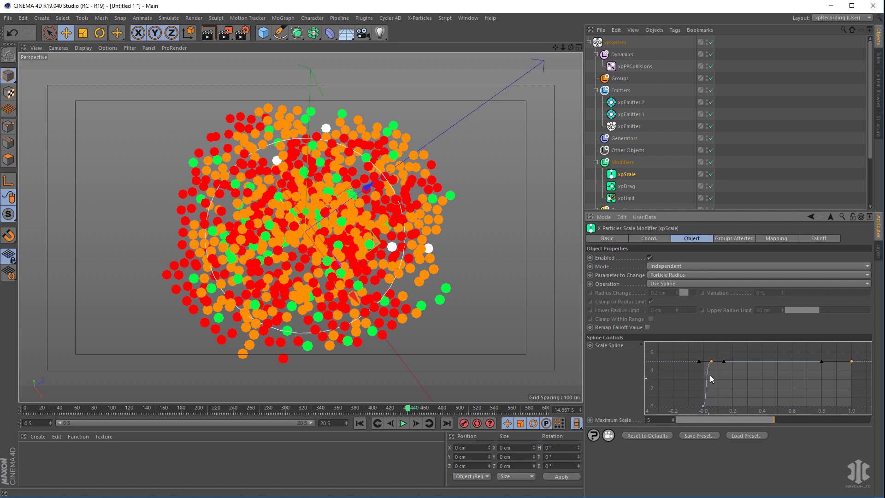
Rewind the simulation to the first frame and play it to check how the particles grow.
{"action": "left_click", "coordinate": [358, 423]}
{"action": "left_click", "coordinate": [403, 423]}
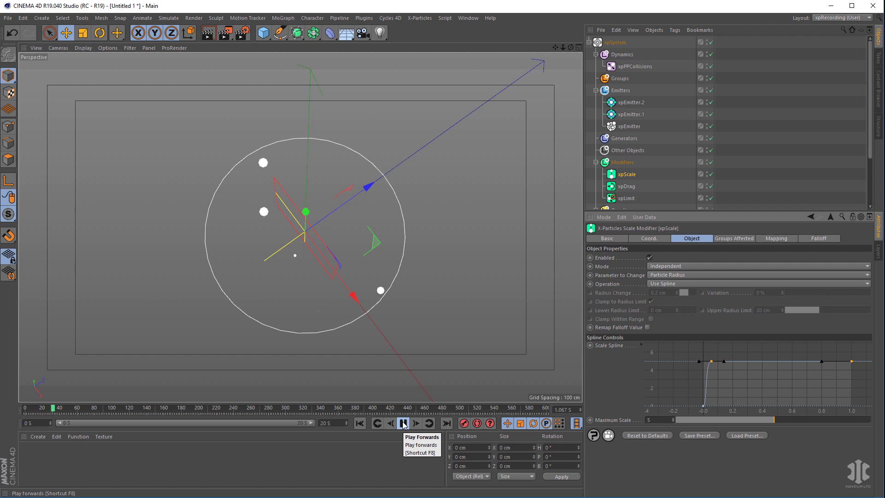